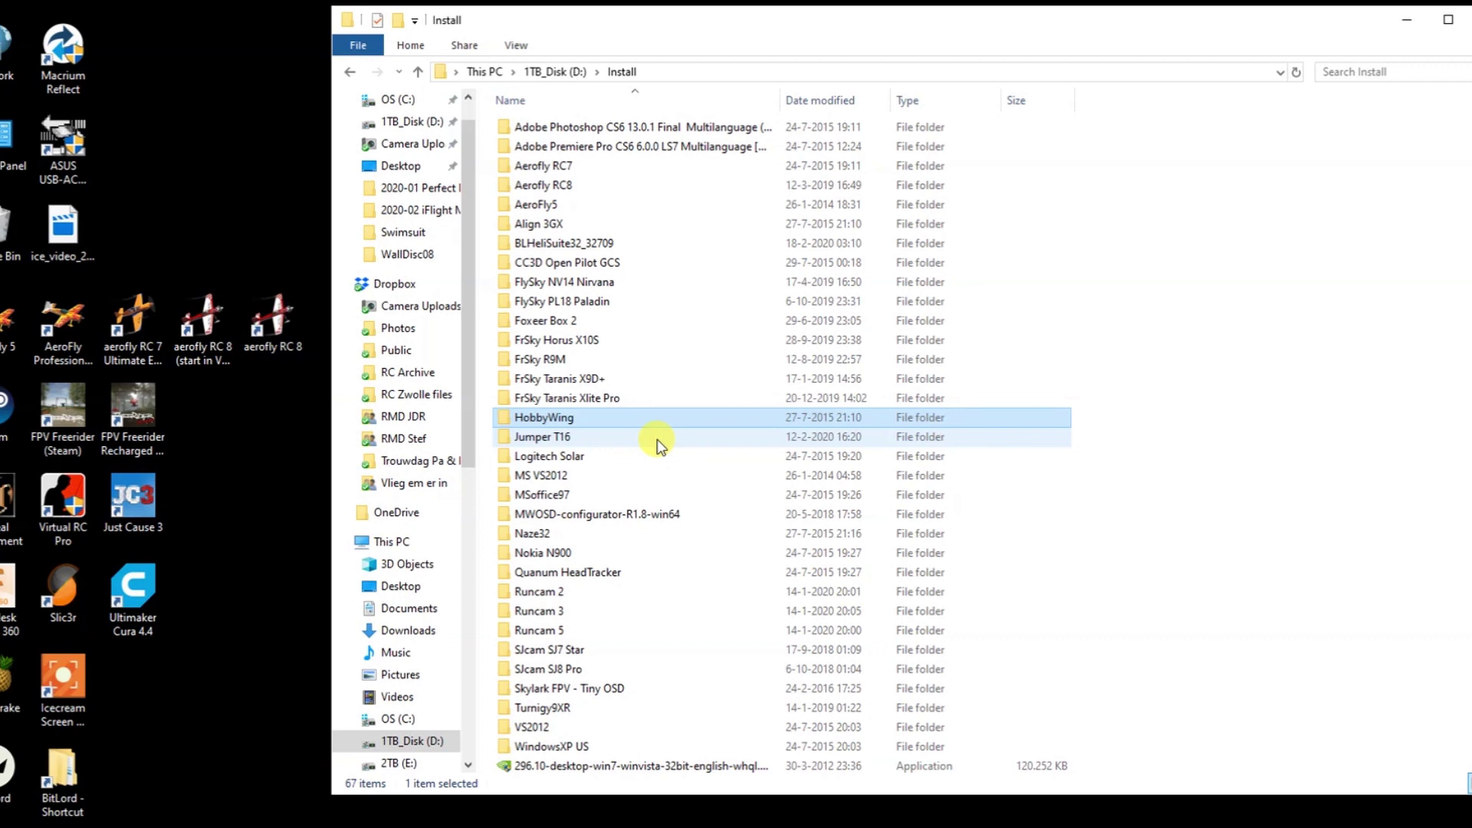
- Open the extracted BLHeliSuite32_32709 folder and launch the BLHeliSuite32 application
{"action": "scroll", "coordinate": [660, 445], "scroll_direction": "down", "scroll_amount": 7}
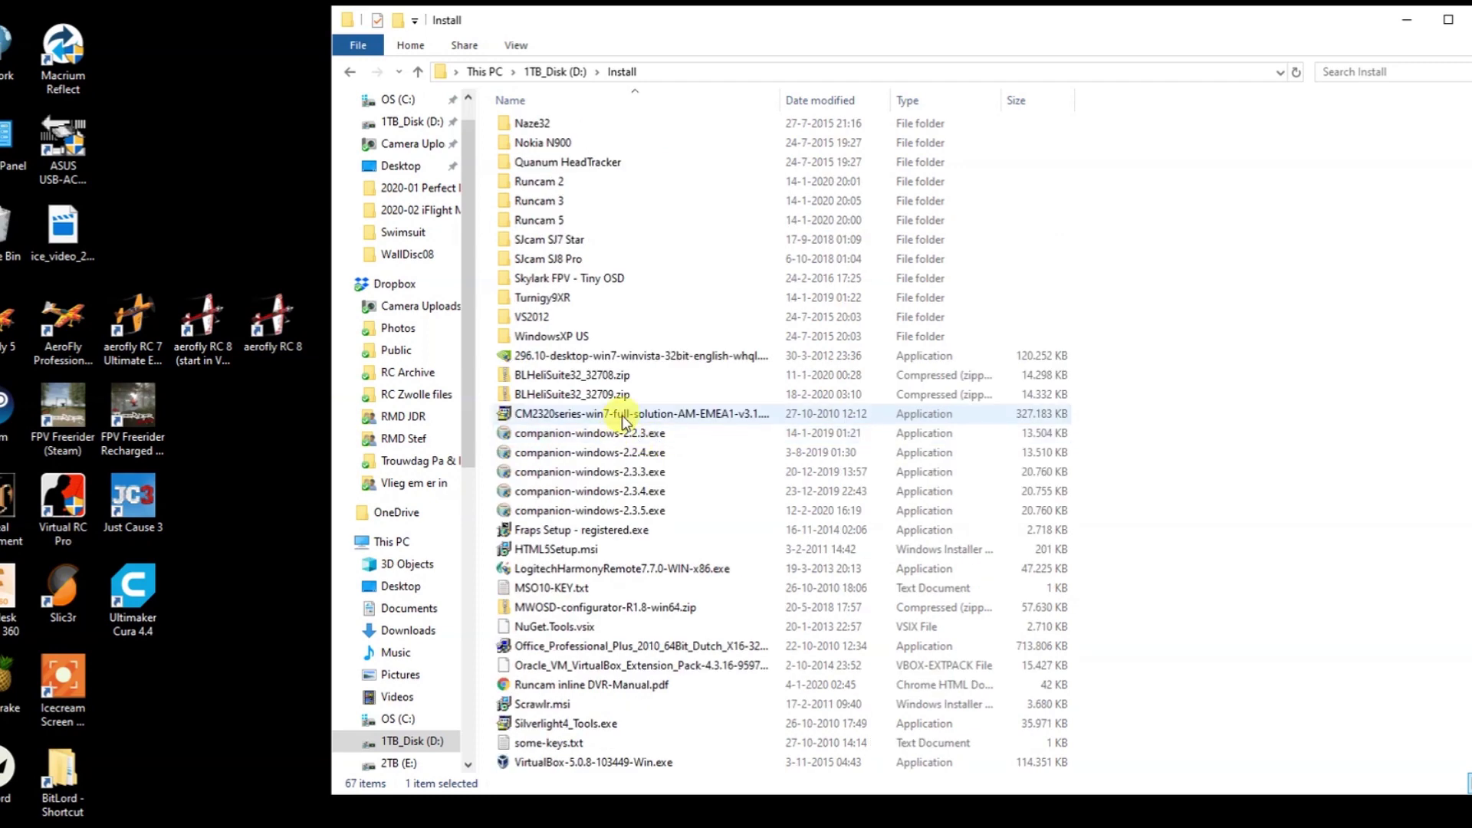
{"action": "left_click", "coordinate": [621, 394]}
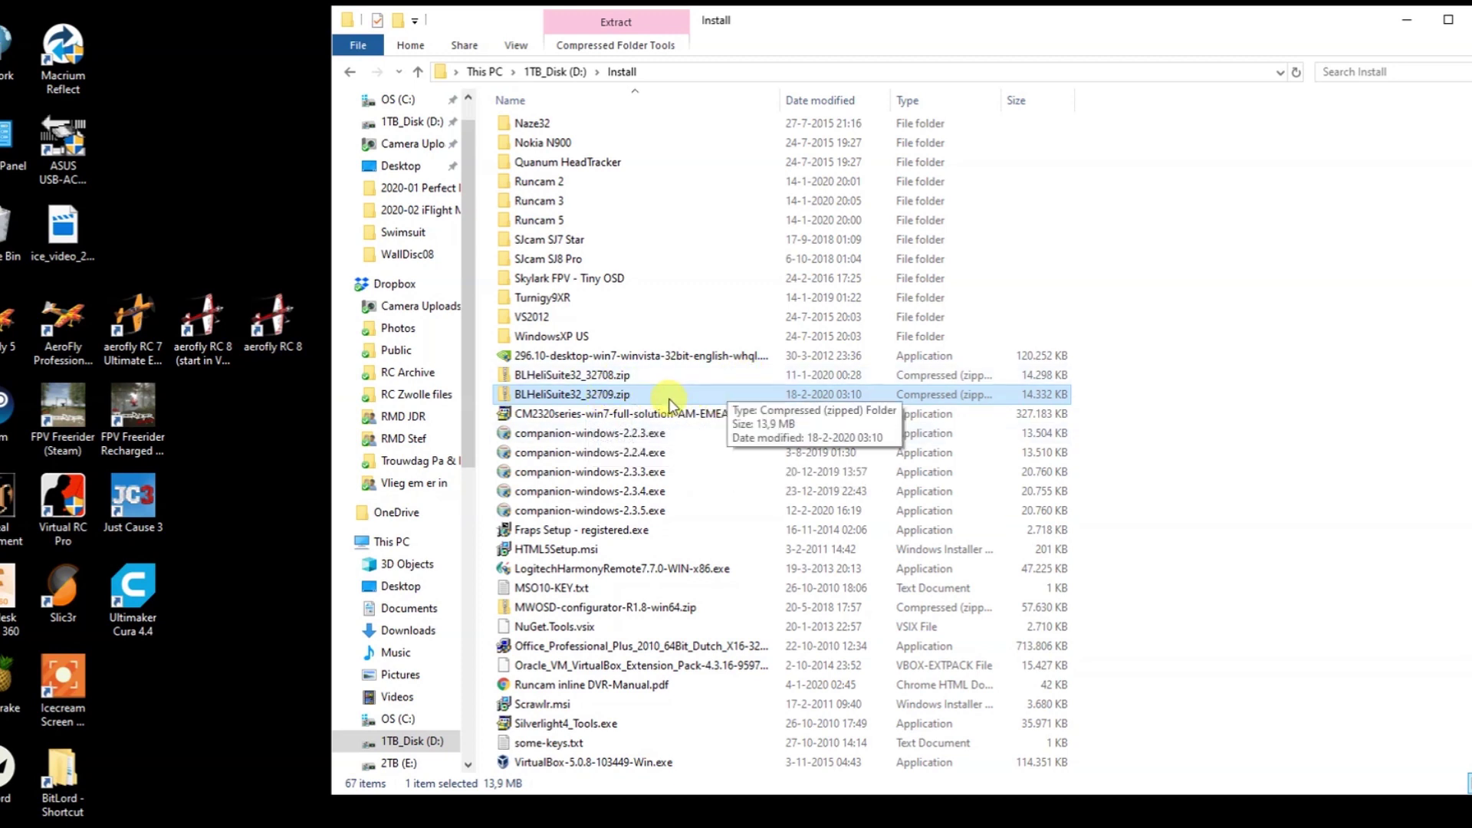
{"action": "scroll", "coordinate": [669, 399], "scroll_direction": "up", "scroll_amount": 7}
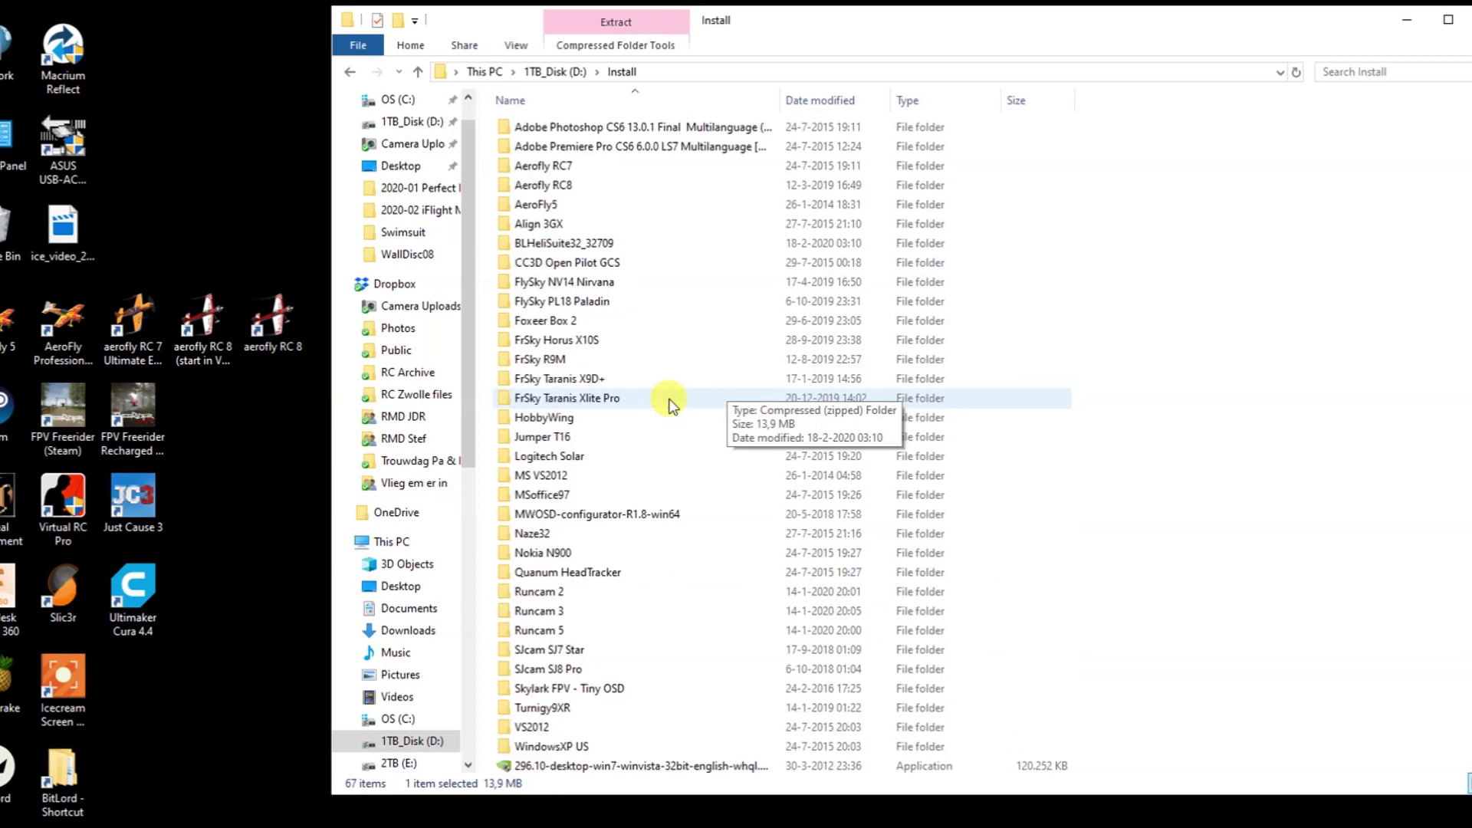
{"action": "double_click", "coordinate": [614, 250]}
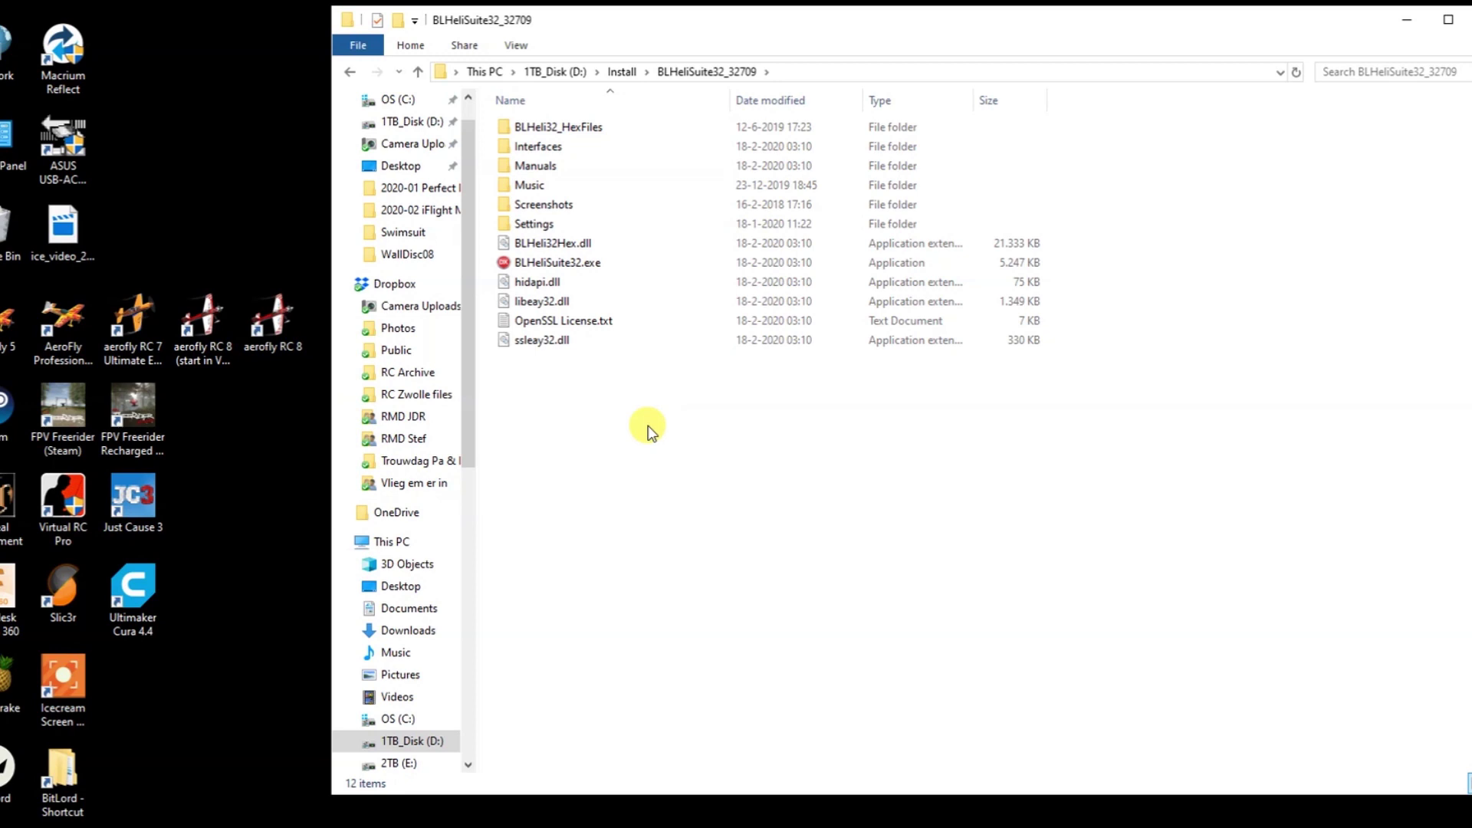
{"action": "left_click", "coordinate": [562, 268]}
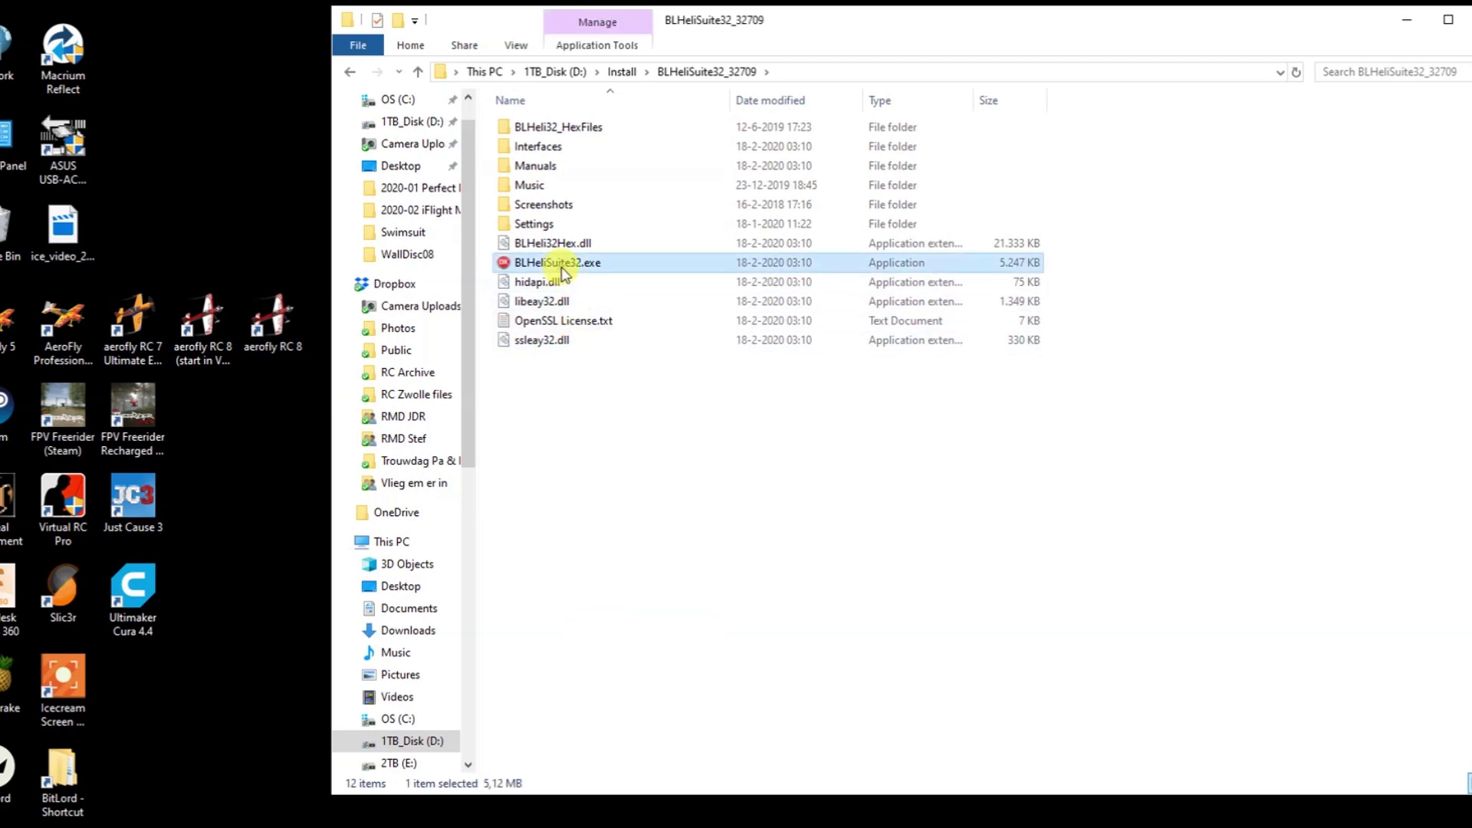
{"action": "double_click", "coordinate": [562, 269]}
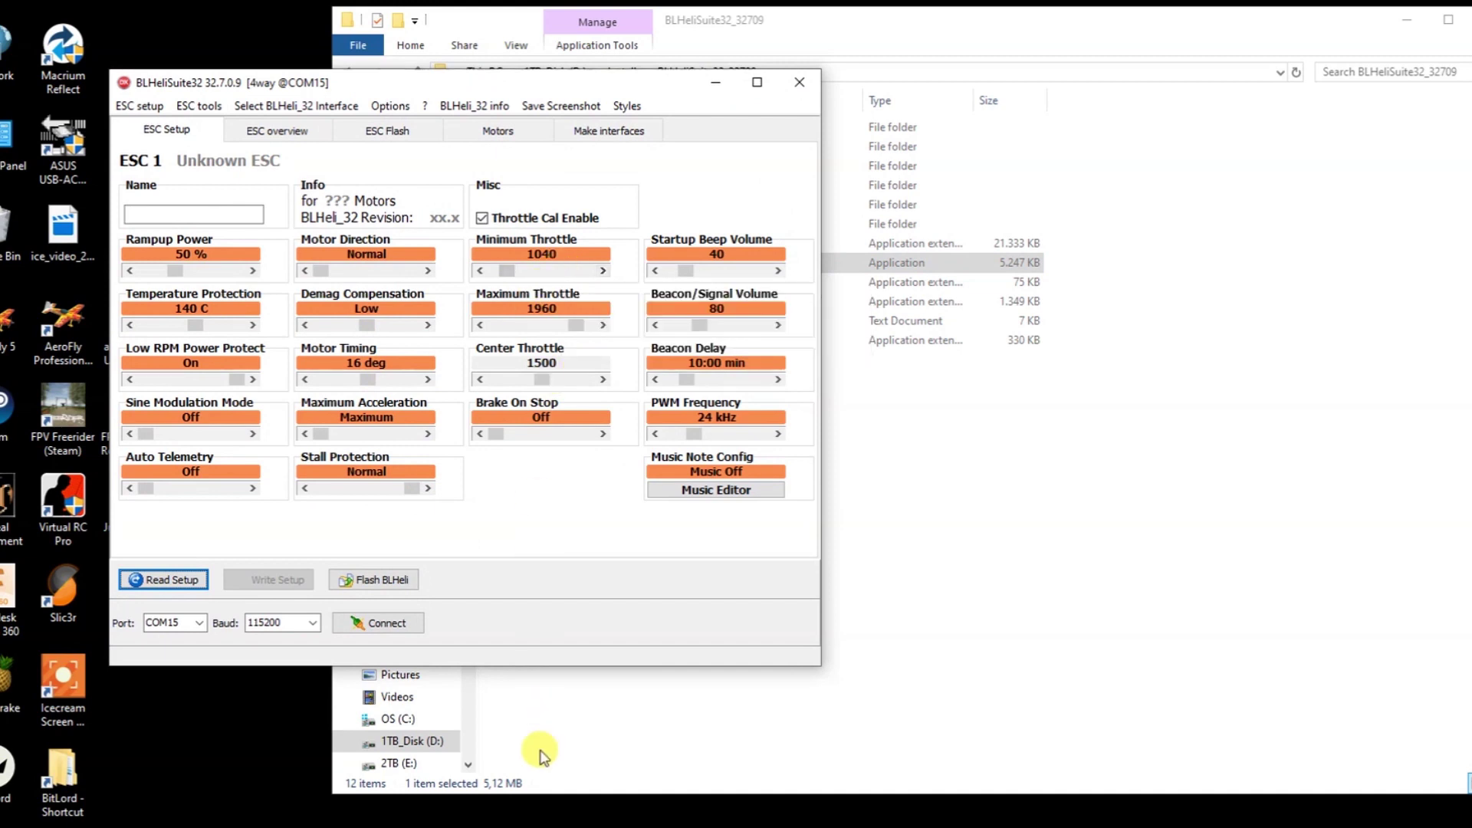
- Connect on COM15, read the setup, and dismiss the summary of four MAMBA_F50_PRO ESCs
{"action": "left_click", "coordinate": [198, 628]}
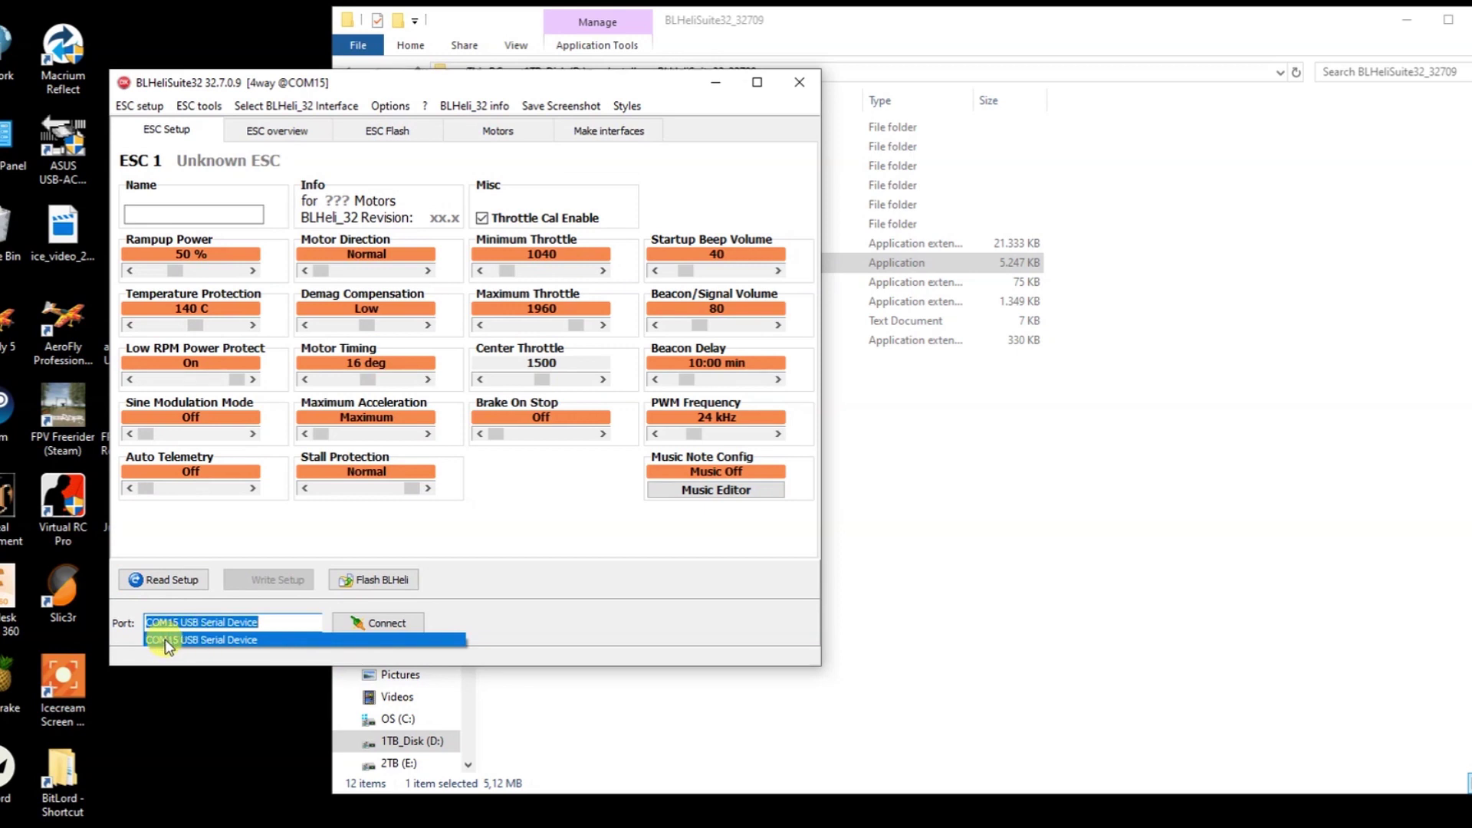
{"action": "left_click", "coordinate": [247, 648]}
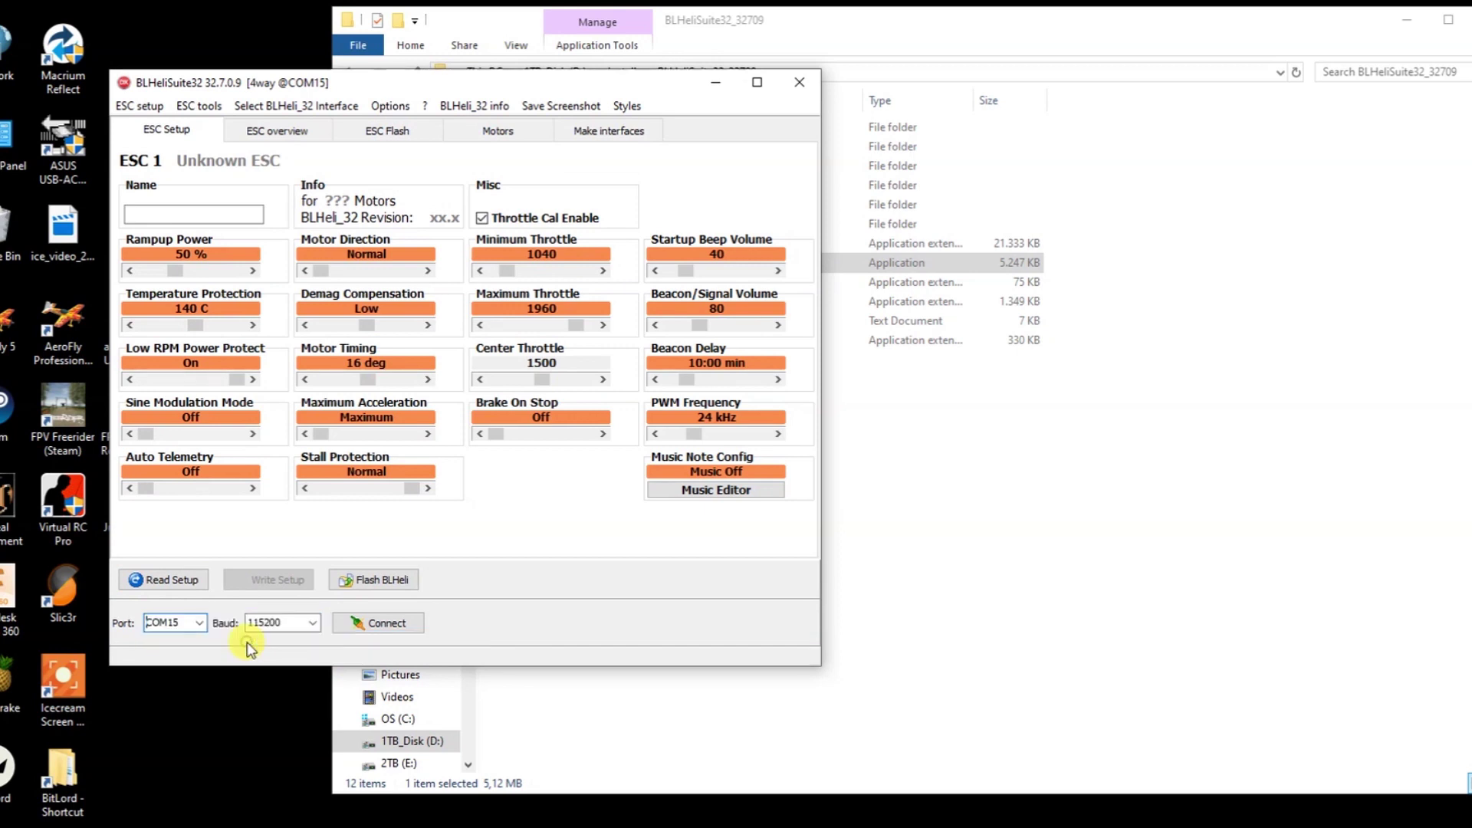
{"action": "left_click", "coordinate": [360, 624]}
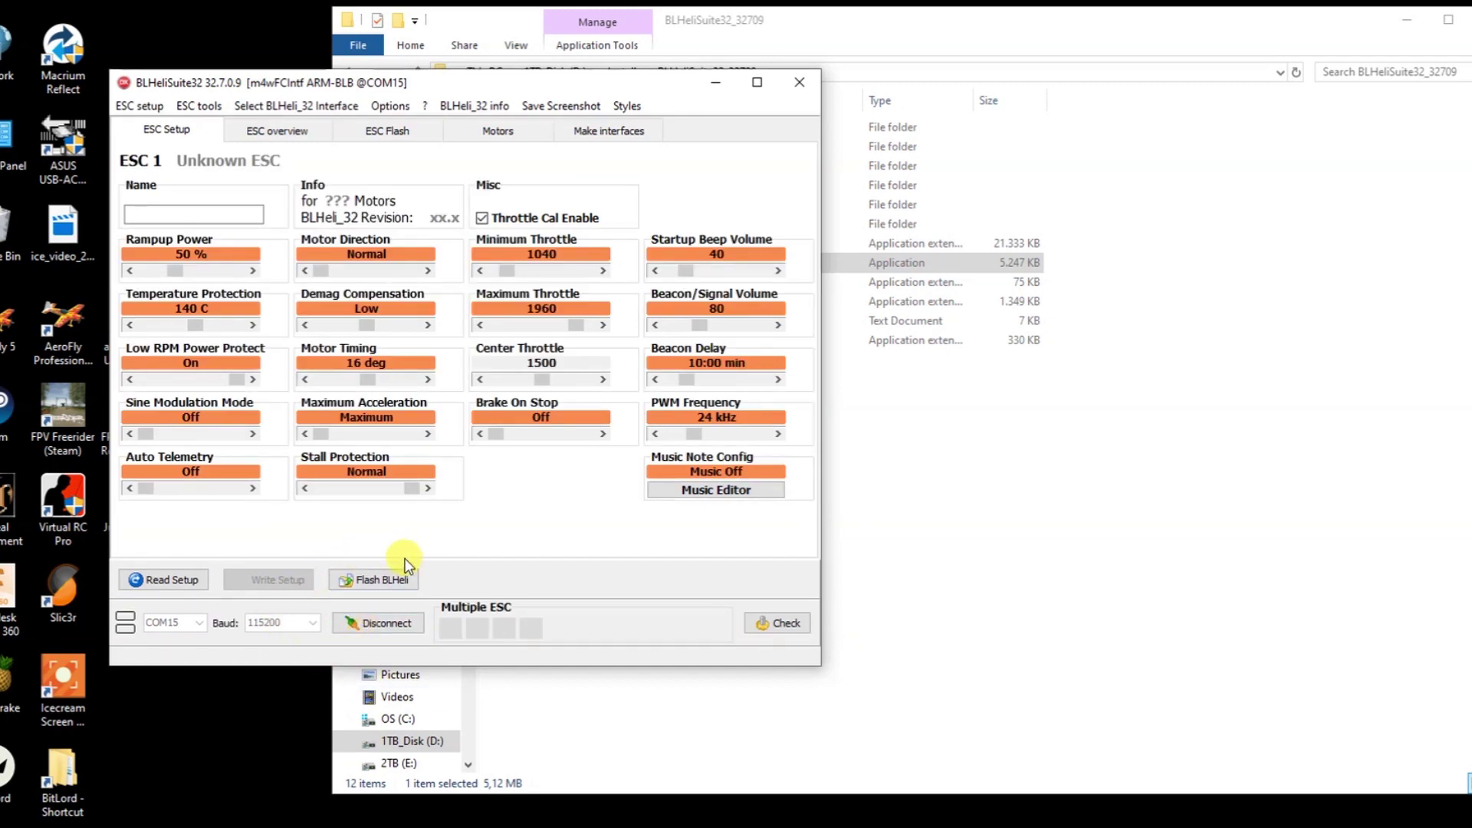
{"action": "left_click", "coordinate": [193, 577]}
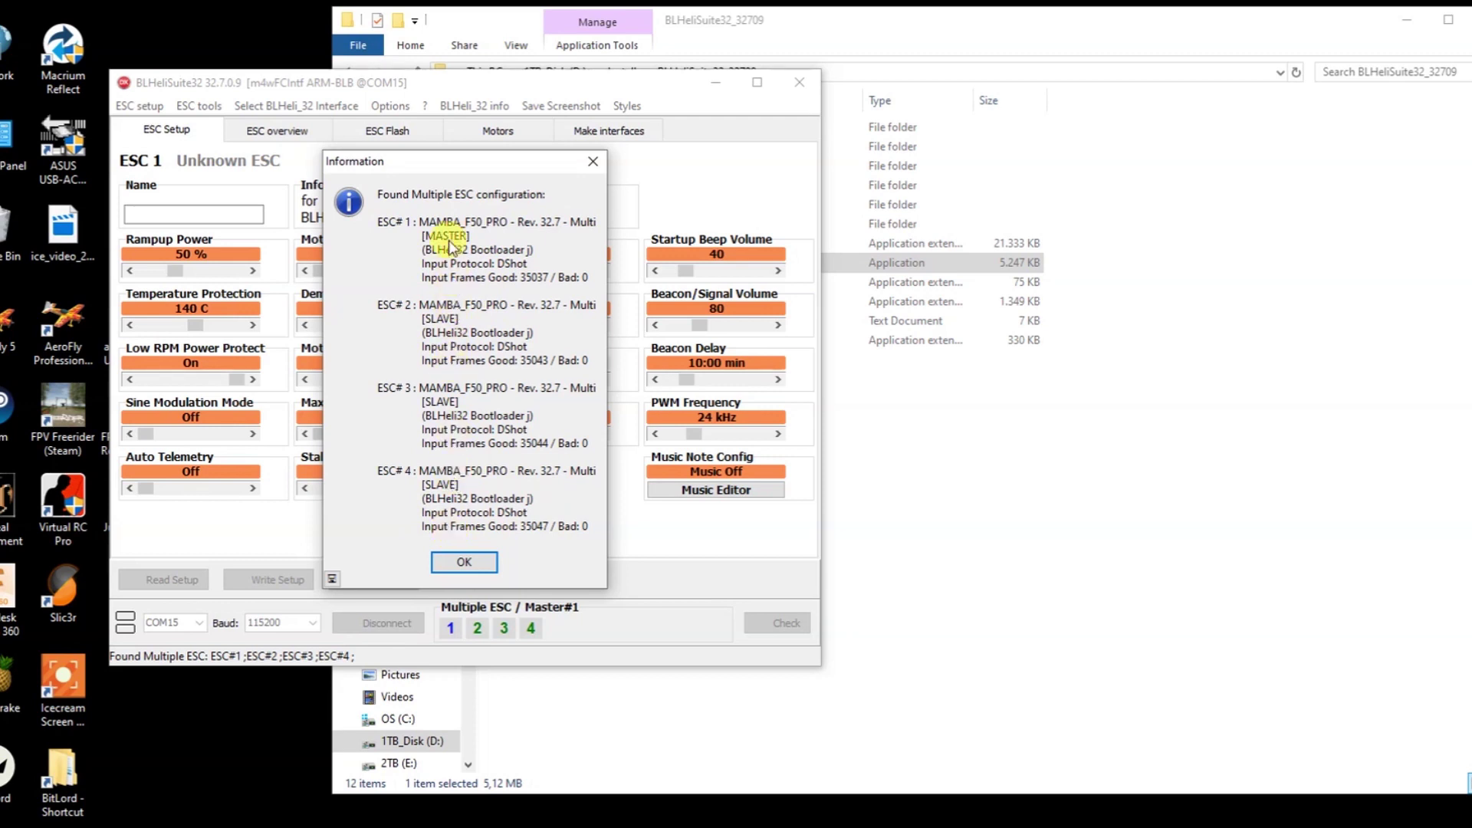
{"action": "left_click", "coordinate": [472, 562]}
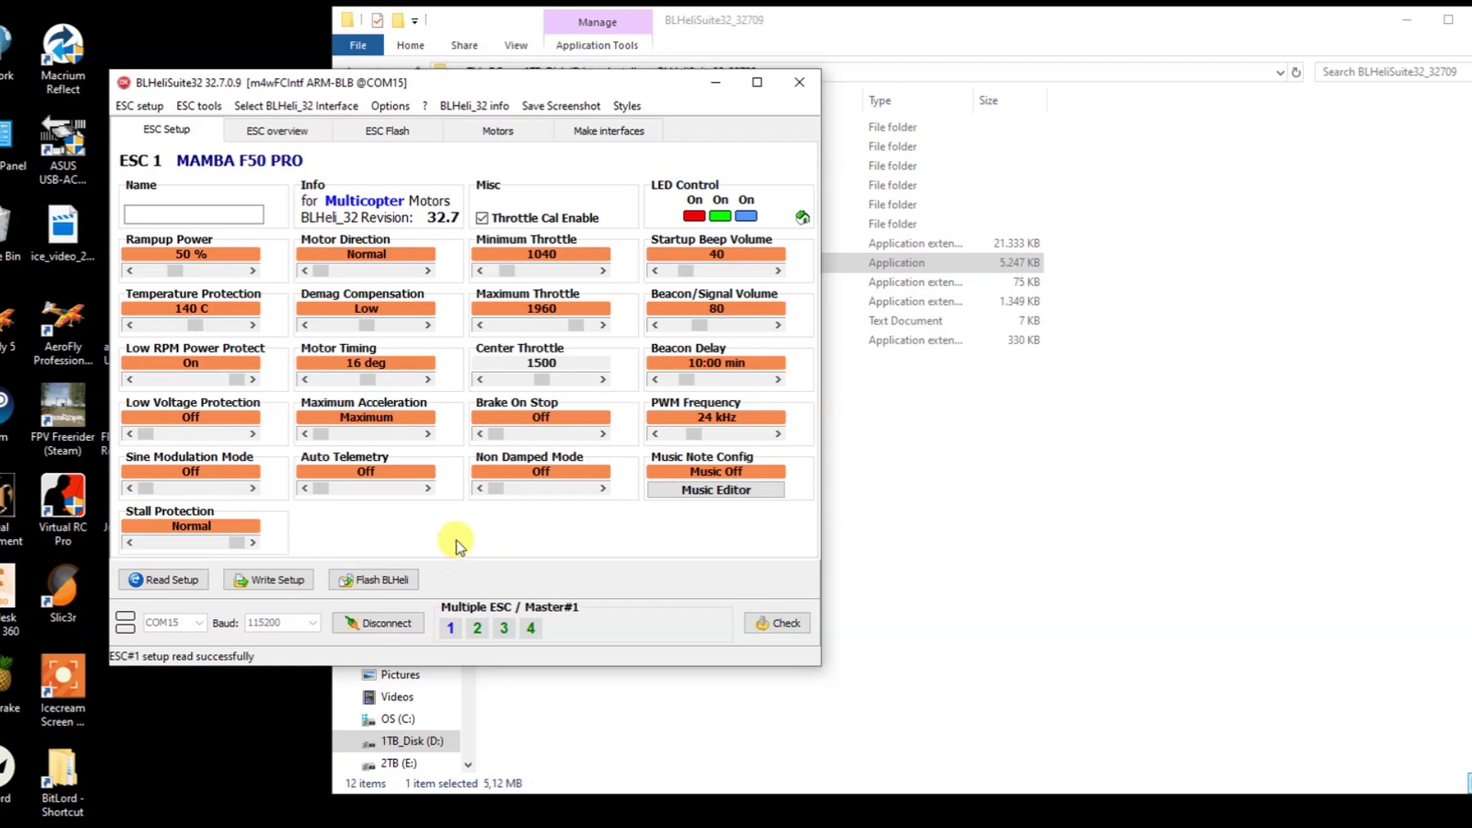
- Select the Rev 32.7 MAMBA_F50_PRO firmware for ESC 1 in the Flash Assistant
{"action": "left_click", "coordinate": [411, 577]}
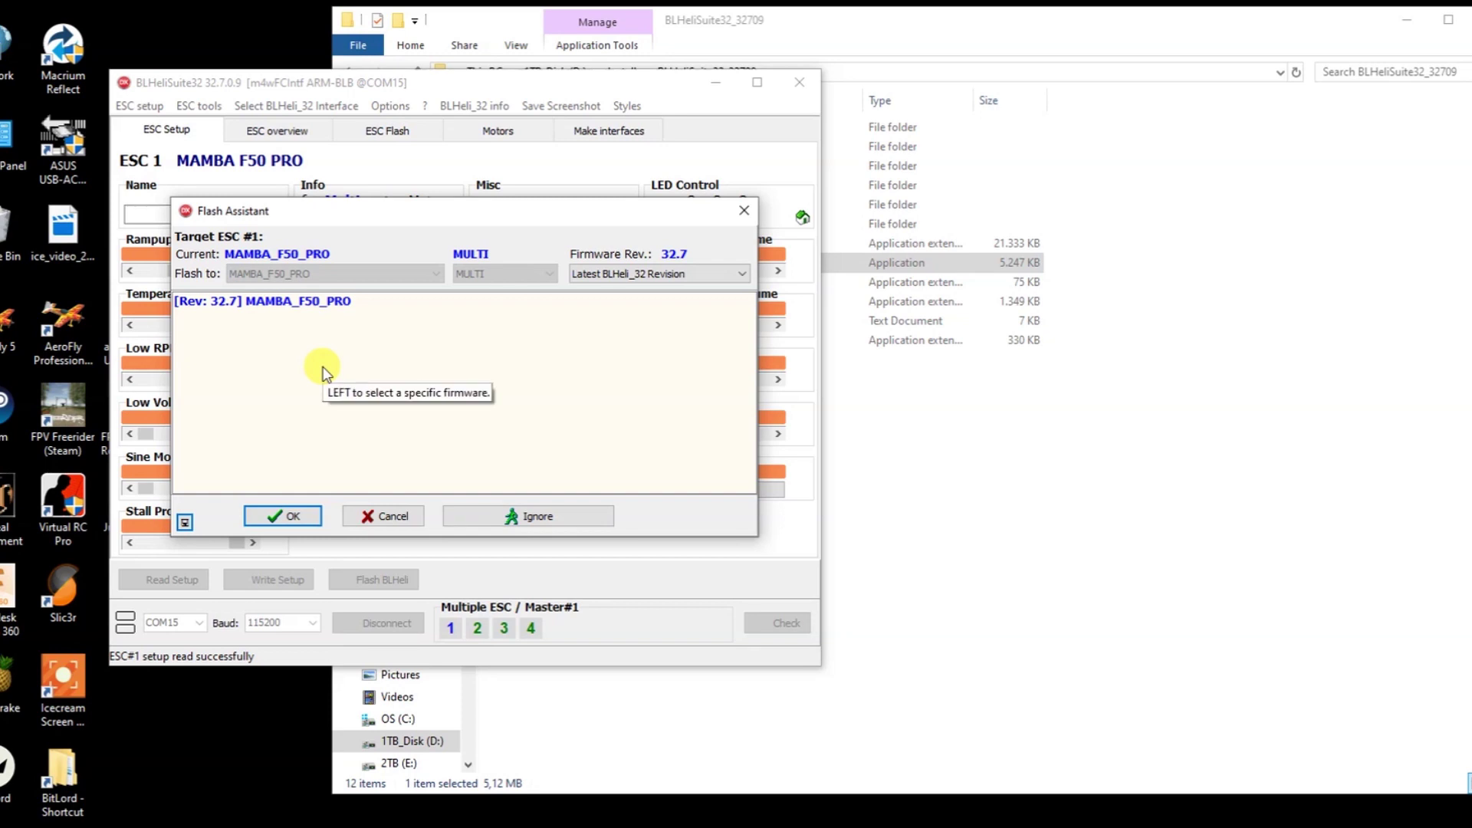
{"action": "left_click", "coordinate": [750, 212]}
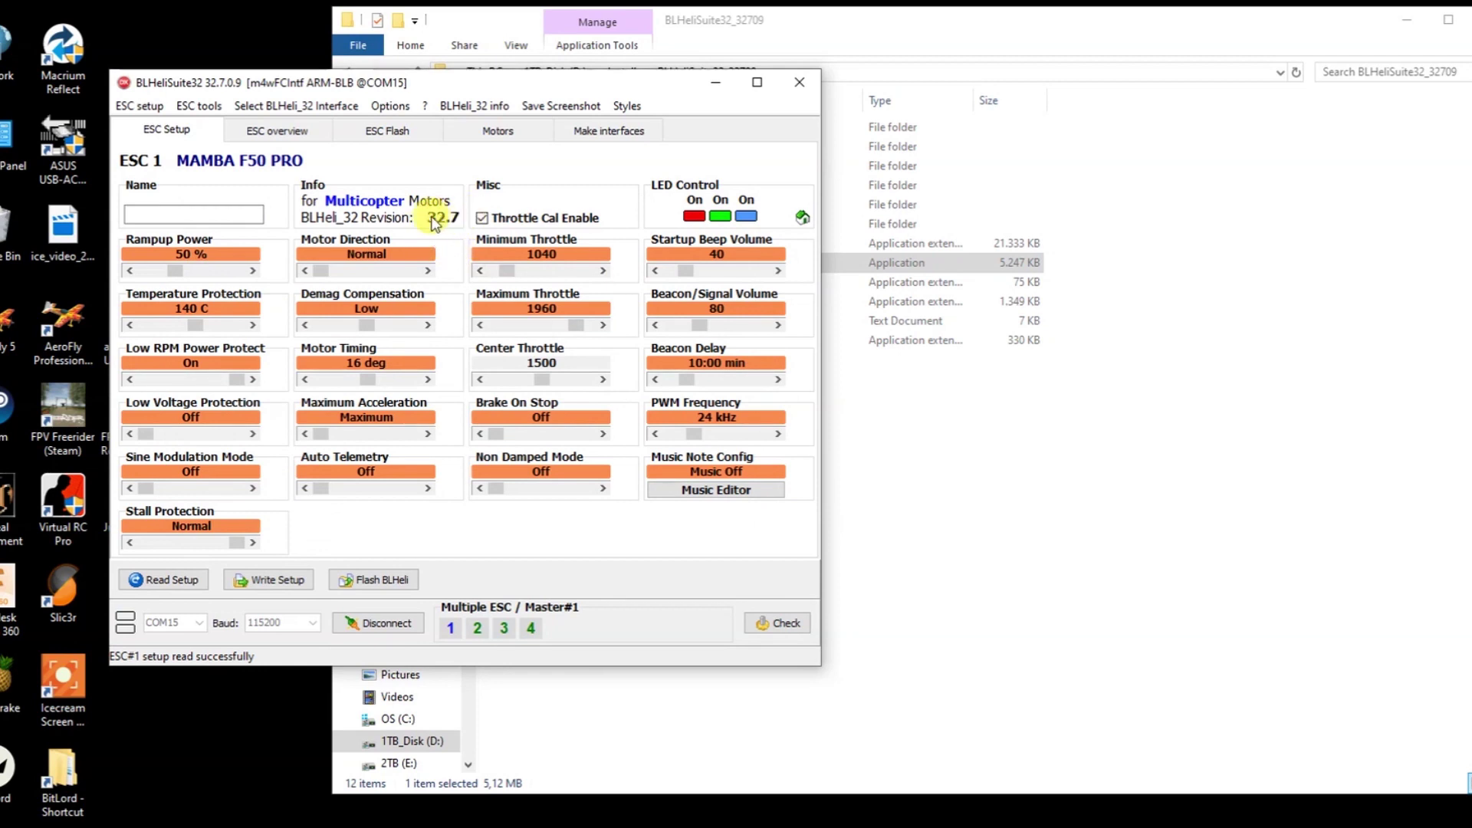
{"action": "left_click", "coordinate": [384, 583]}
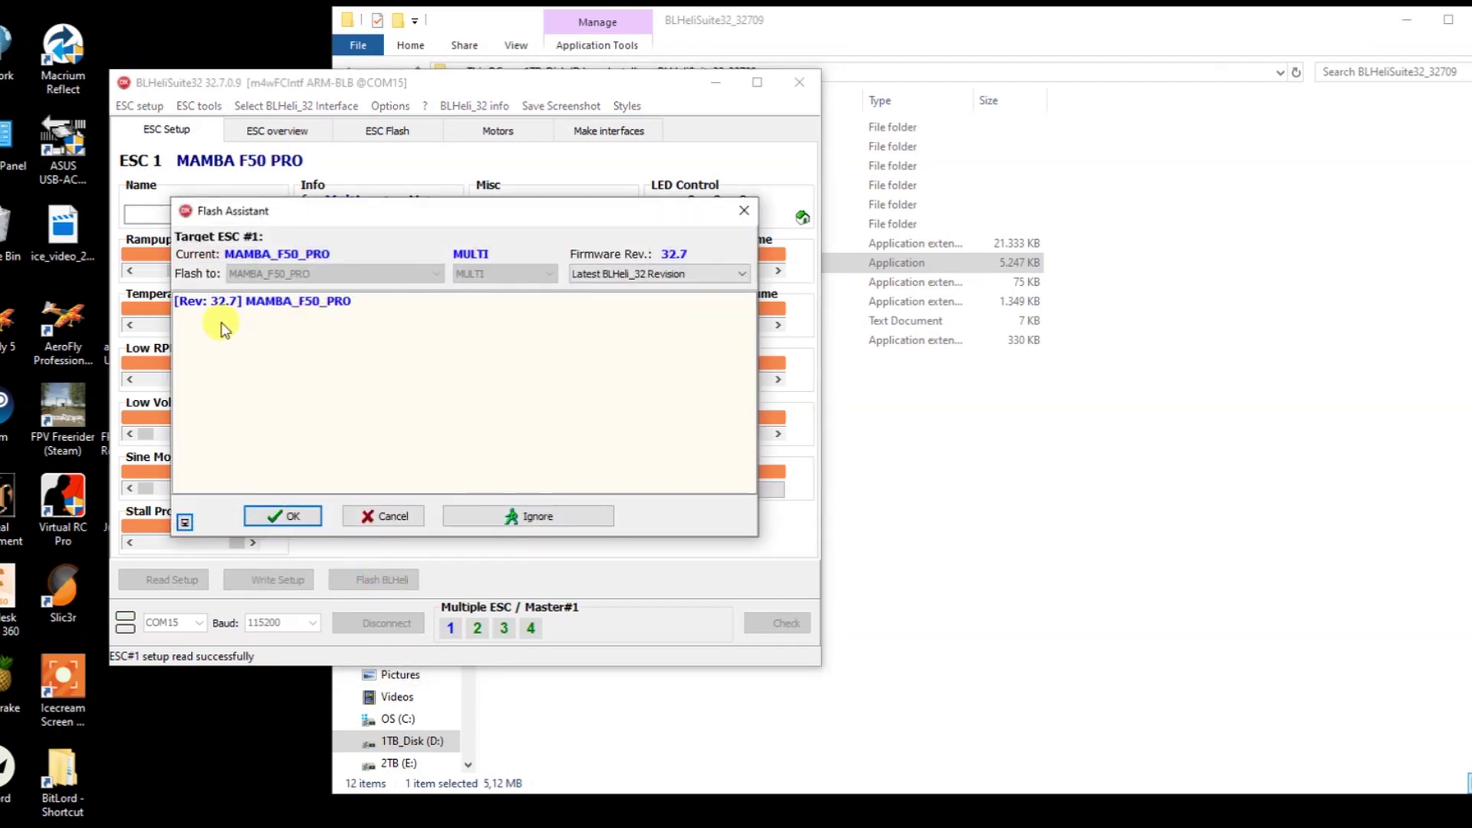
{"action": "left_click", "coordinate": [274, 301]}
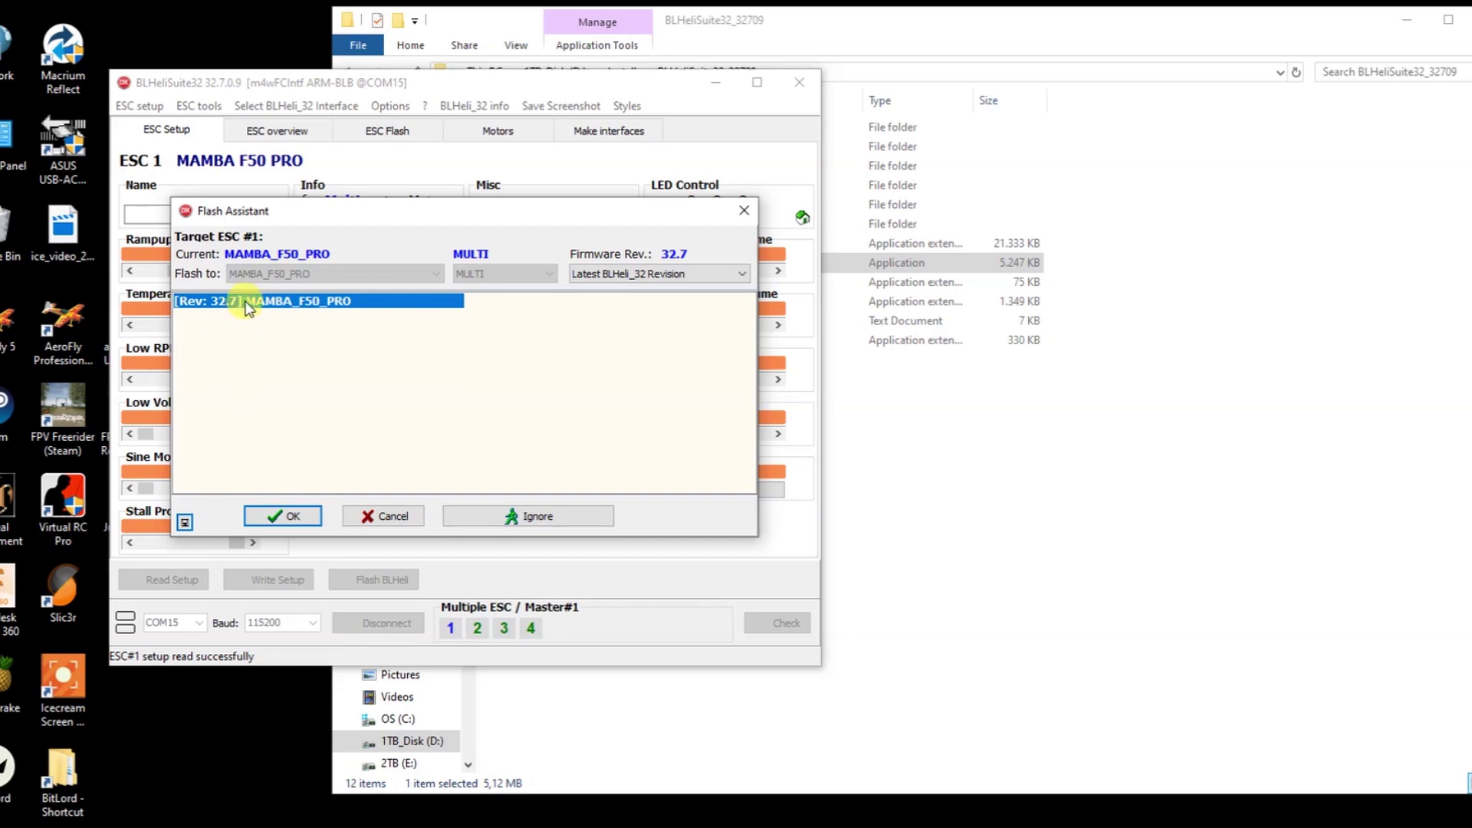
{"action": "left_click", "coordinate": [294, 518]}
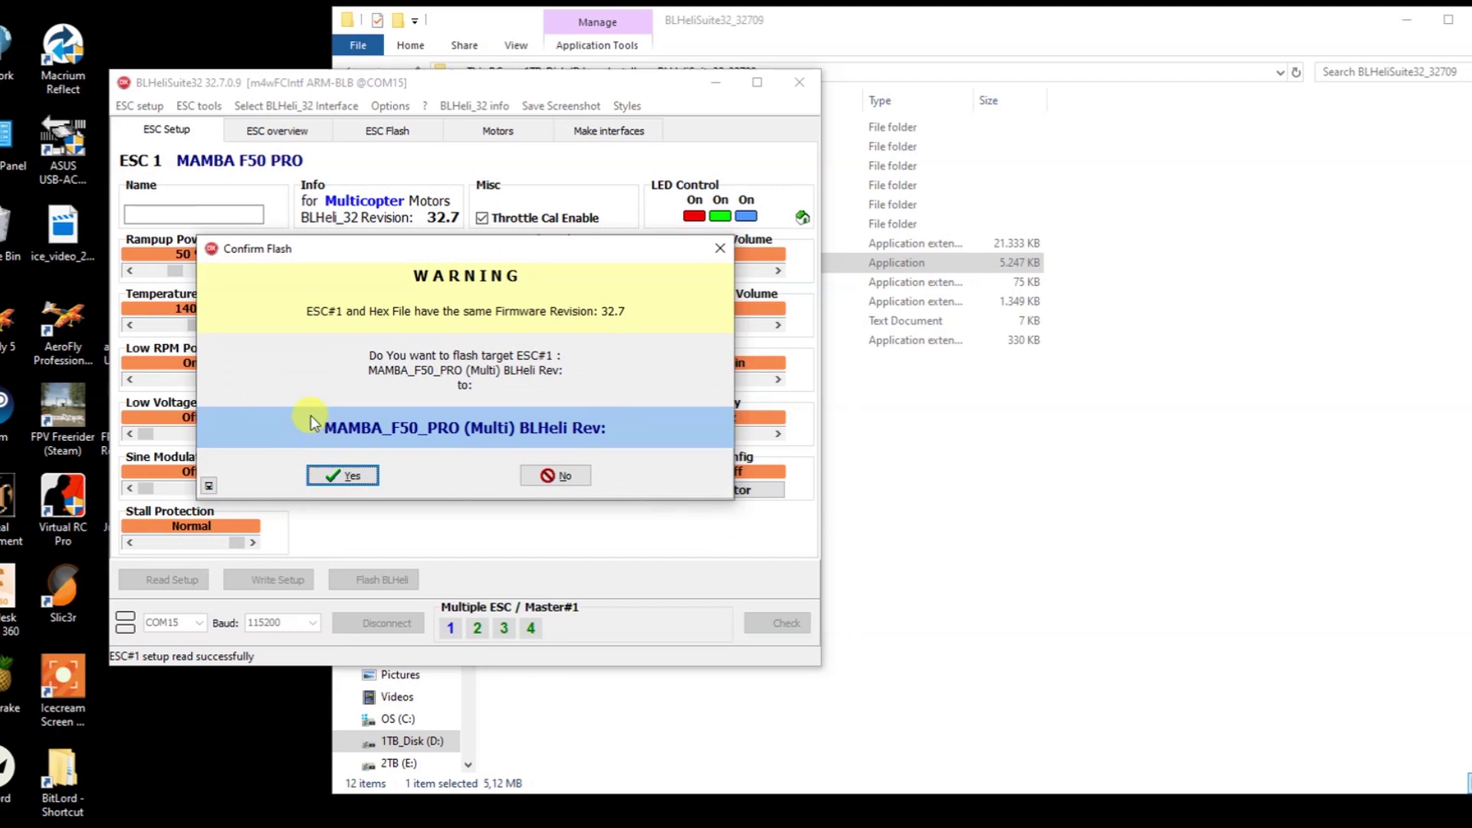
- Reflash ESC 1 with Rev 32.7, then pick Rev 32.7 firmware for ESC 2
{"action": "left_click", "coordinate": [342, 476]}
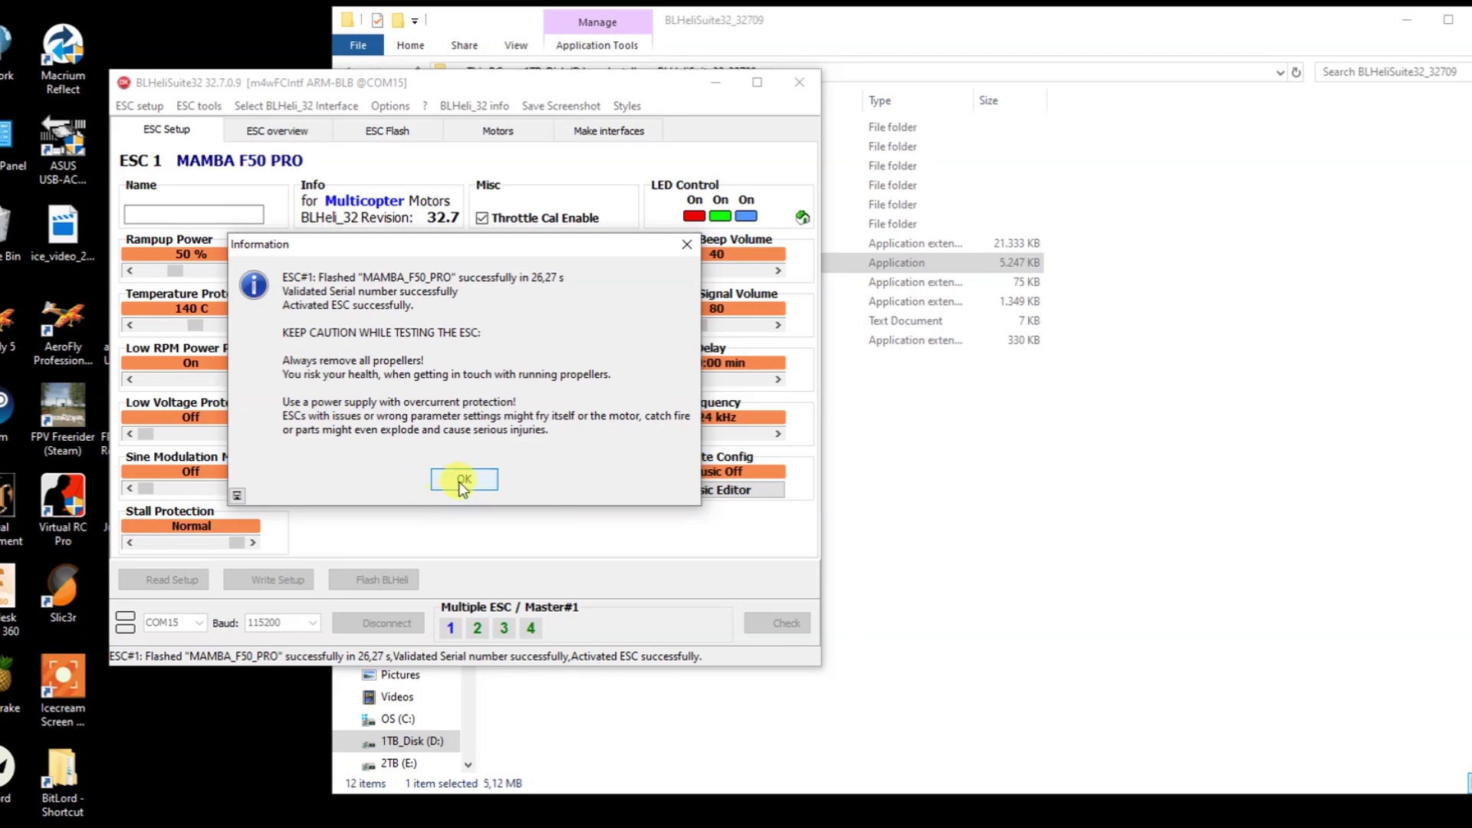
{"action": "left_click", "coordinate": [463, 479]}
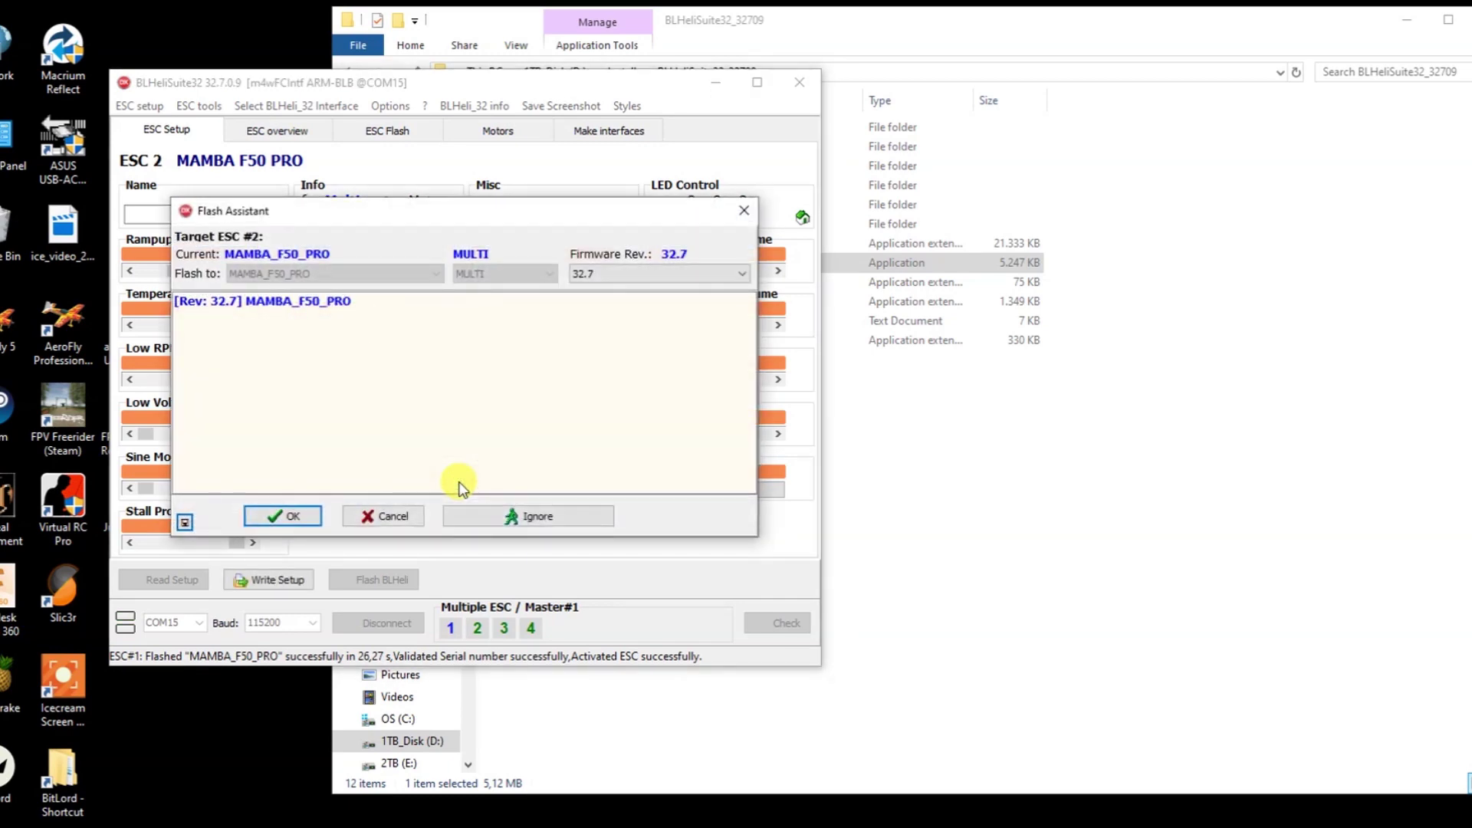
{"action": "left_click", "coordinate": [278, 309]}
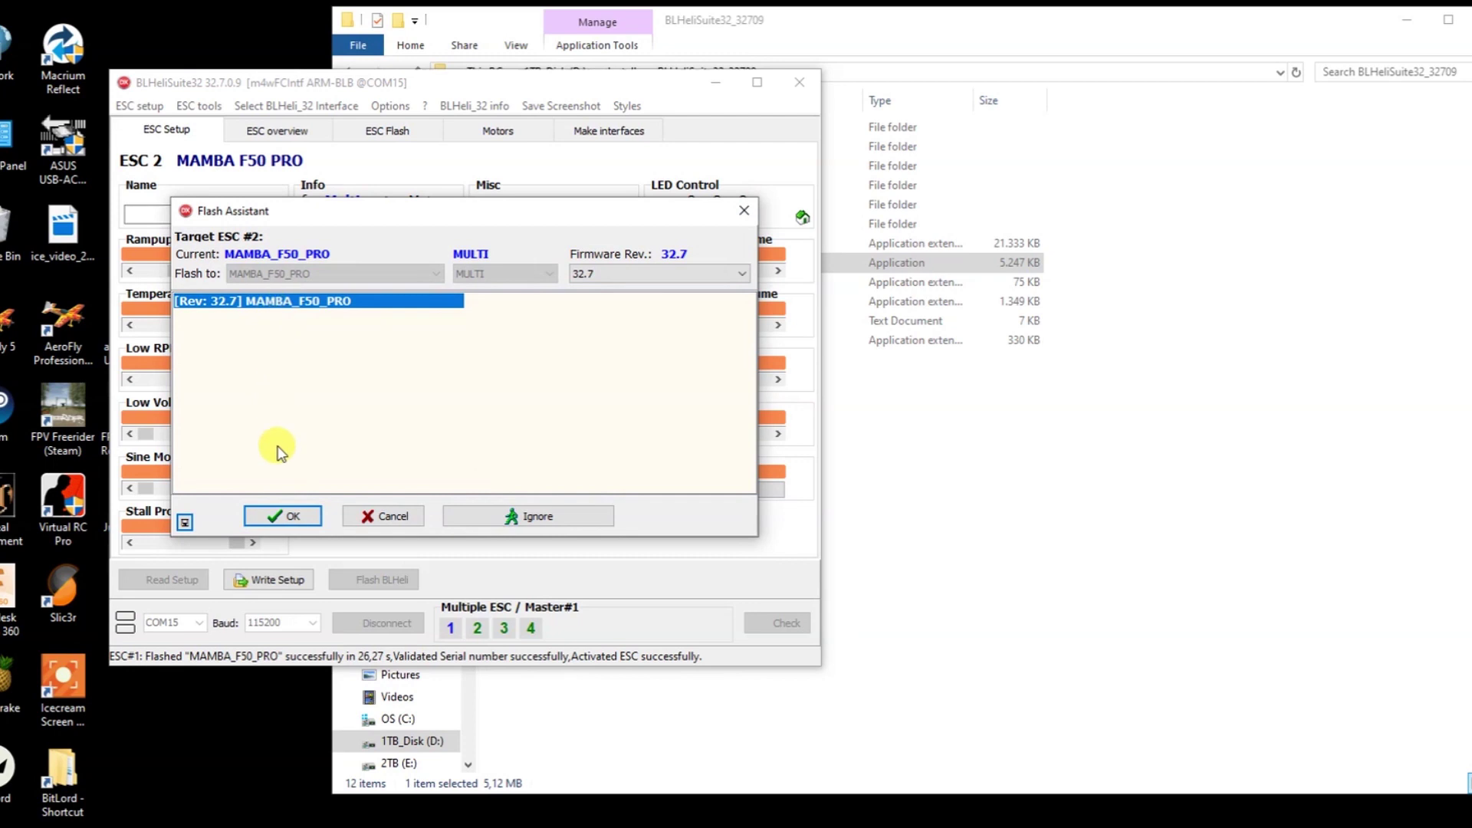
- Flash ESC 2 with the Rev 32.7 MAMBA_F50_PRO firmware
{"action": "left_click", "coordinate": [283, 516]}
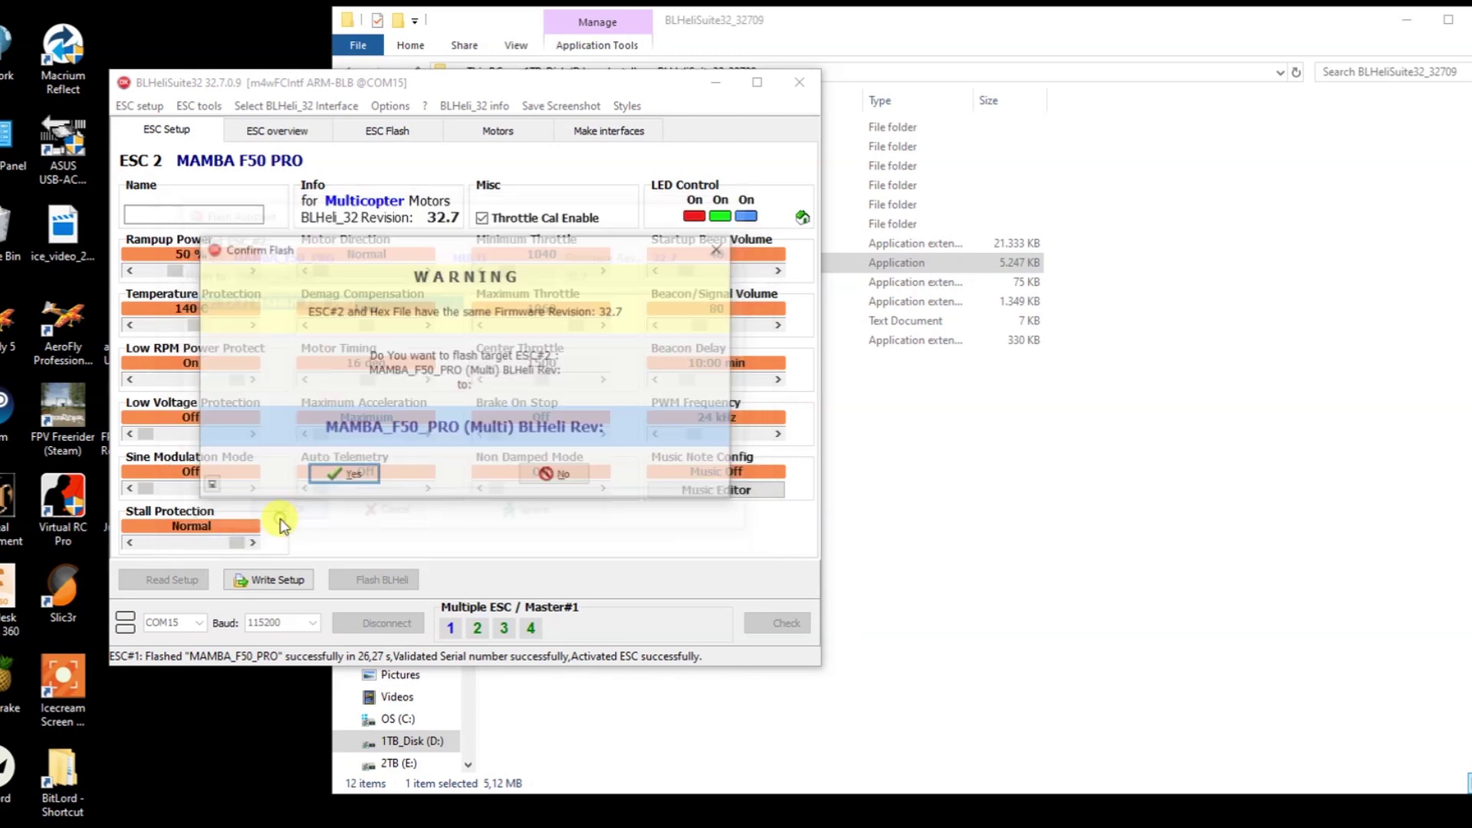
{"action": "left_click", "coordinate": [366, 472]}
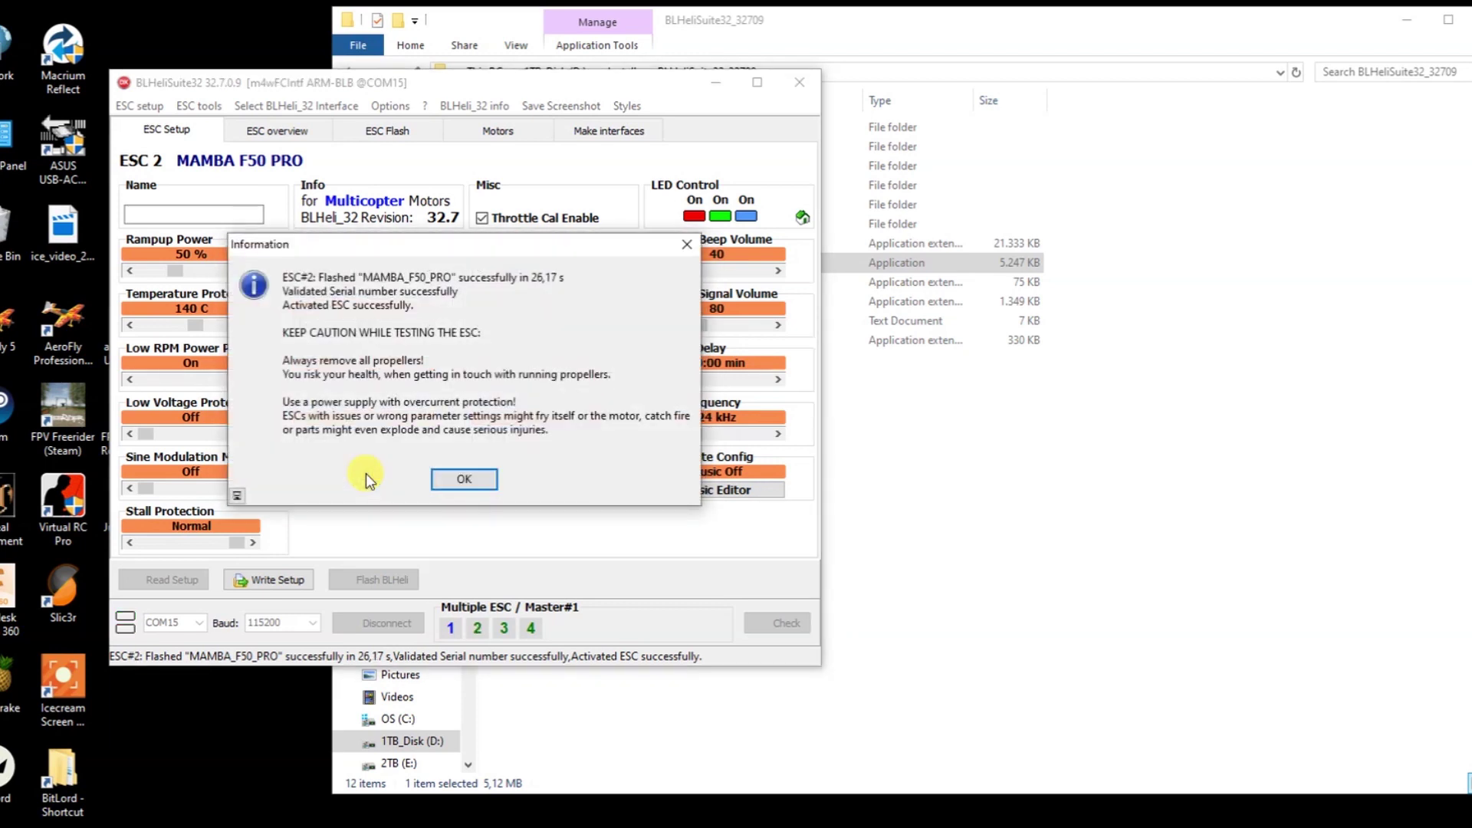
{"action": "left_click", "coordinate": [448, 484]}
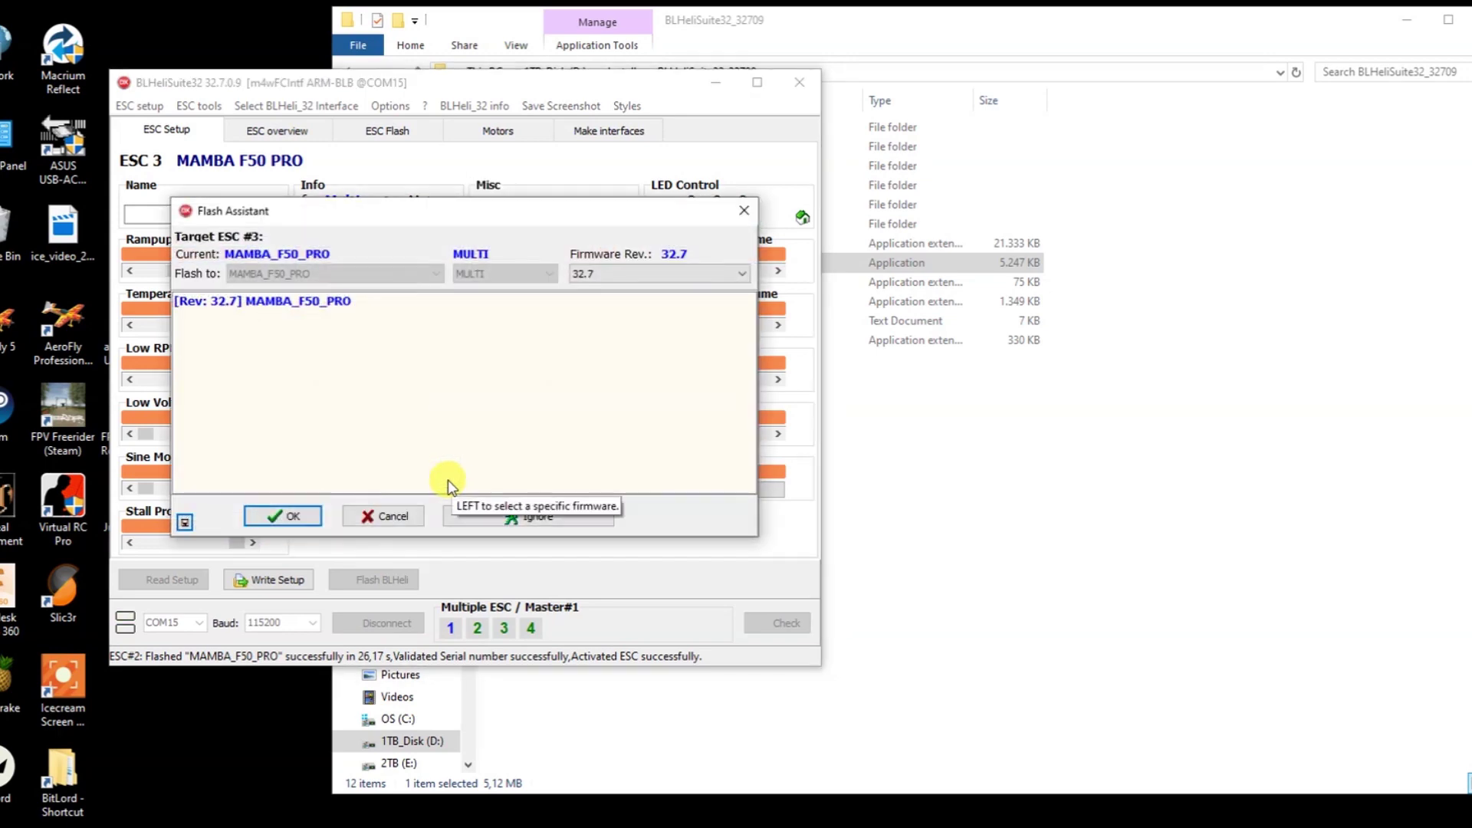
- Flash ESC 3 with the Rev 32.7 MAMBA_F50_PRO firmware
{"action": "left_click", "coordinate": [229, 303]}
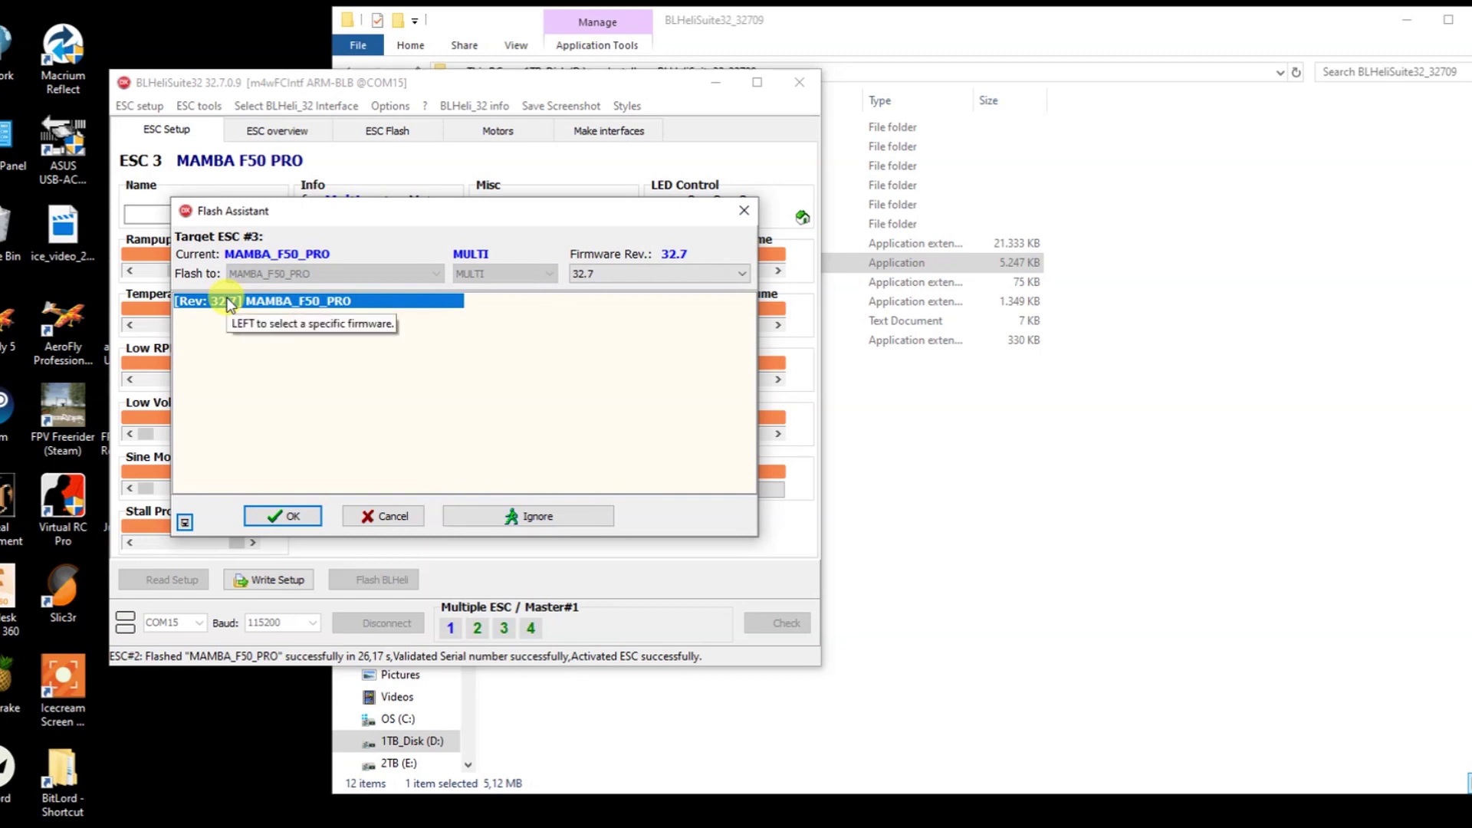
{"action": "left_click", "coordinate": [275, 520]}
{"action": "left_click", "coordinate": [334, 481]}
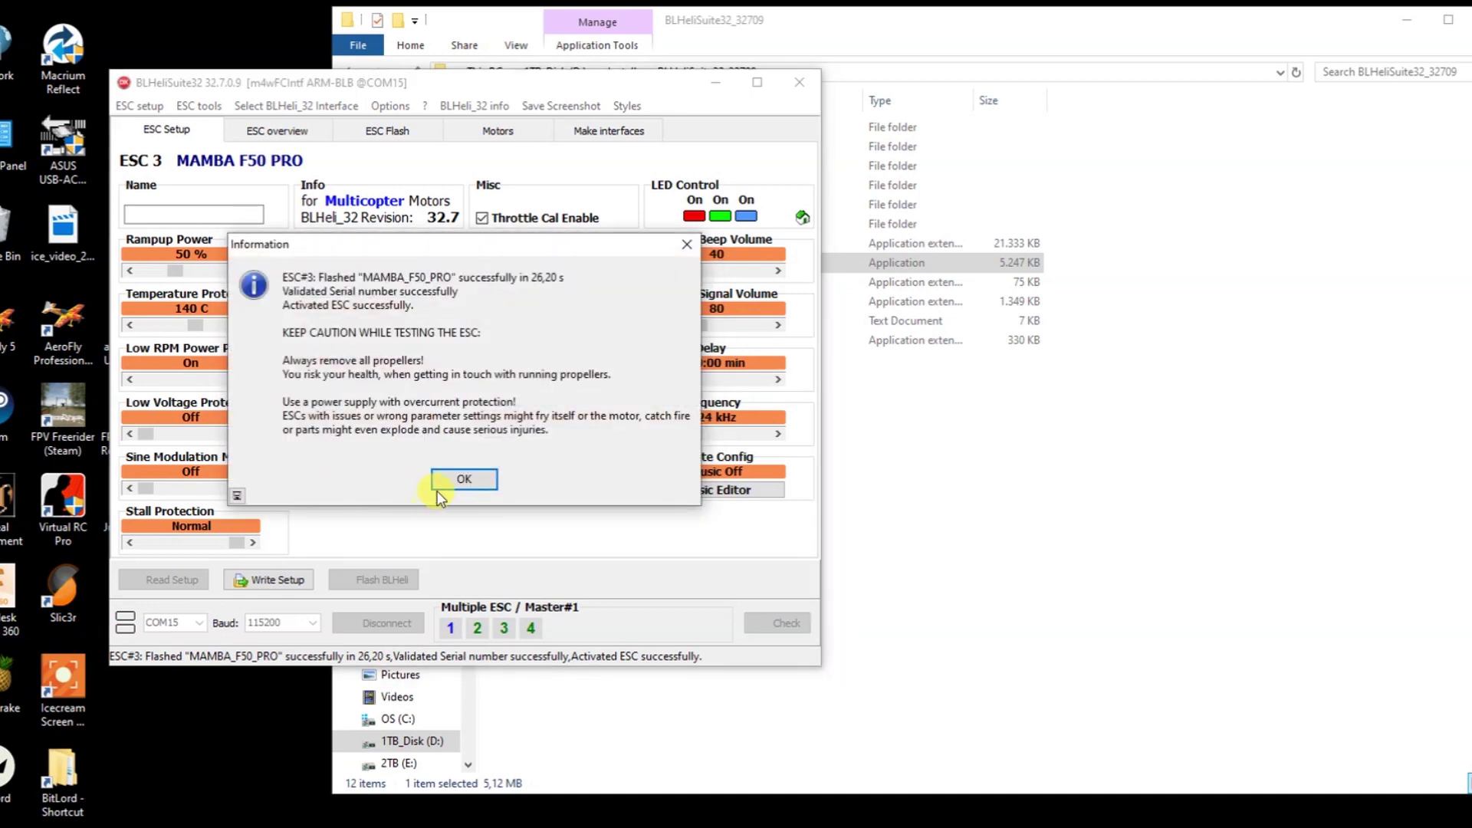
{"action": "left_click", "coordinate": [438, 485]}
- Flash ESC 4 with Rev 32.7 and dismiss its success message
{"action": "left_click", "coordinate": [283, 515]}
{"action": "left_click", "coordinate": [344, 478]}
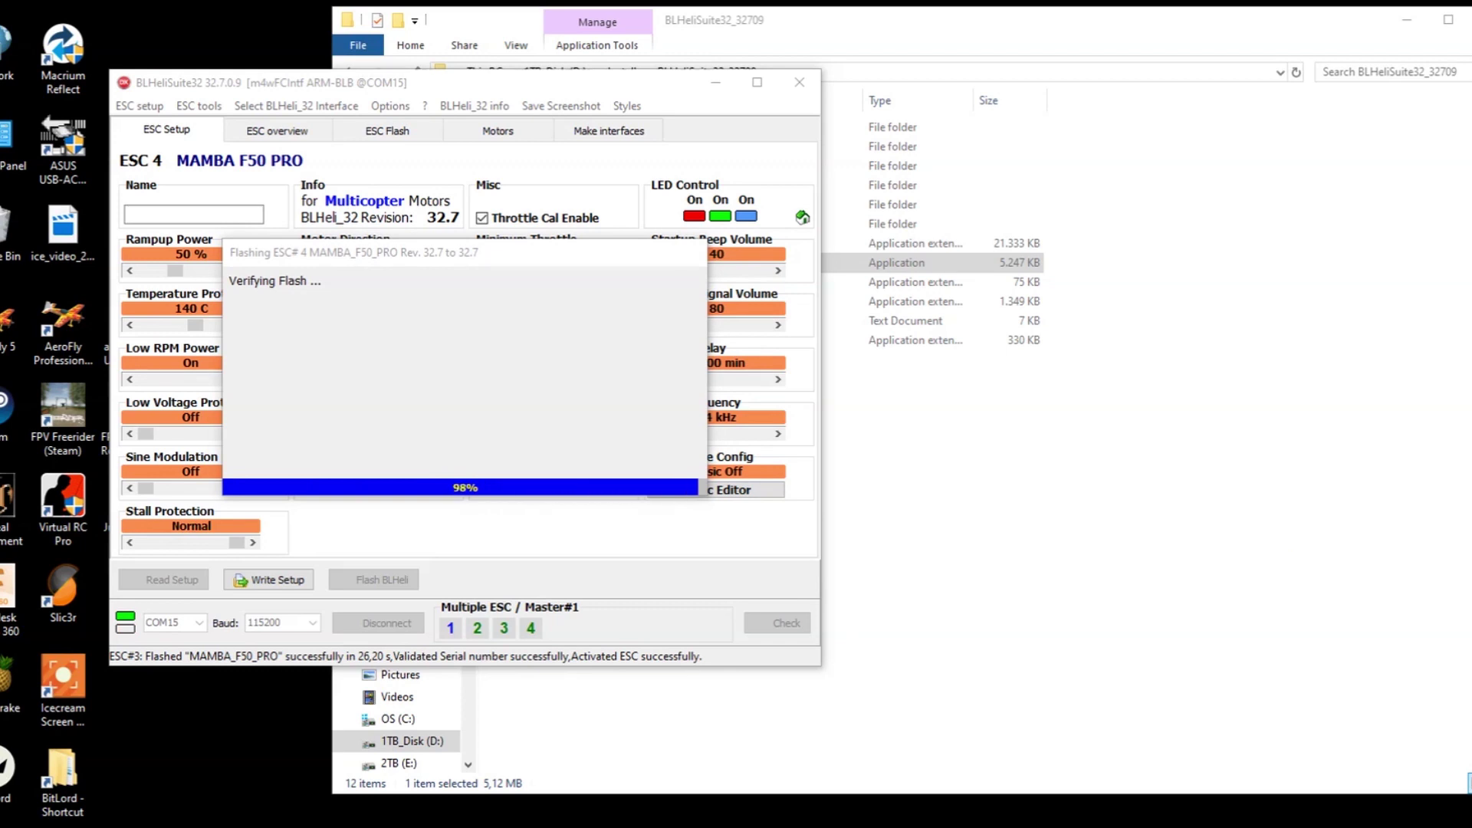
{"action": "left_click", "coordinate": [465, 480]}
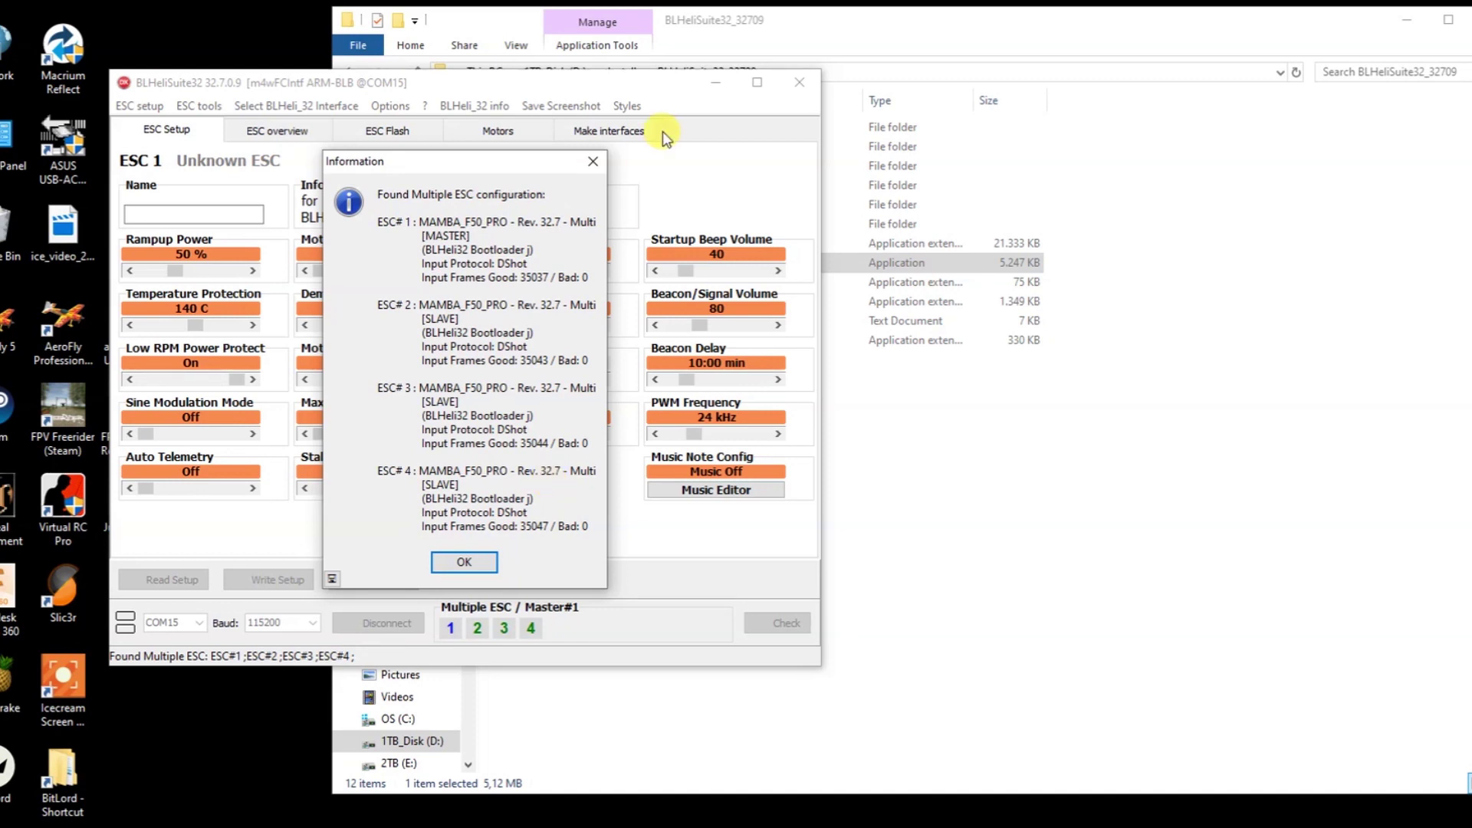
- Close the ESC summary, go to the Motors page, and acknowledge the power-cycle reminder
{"action": "key", "text": "Return"}
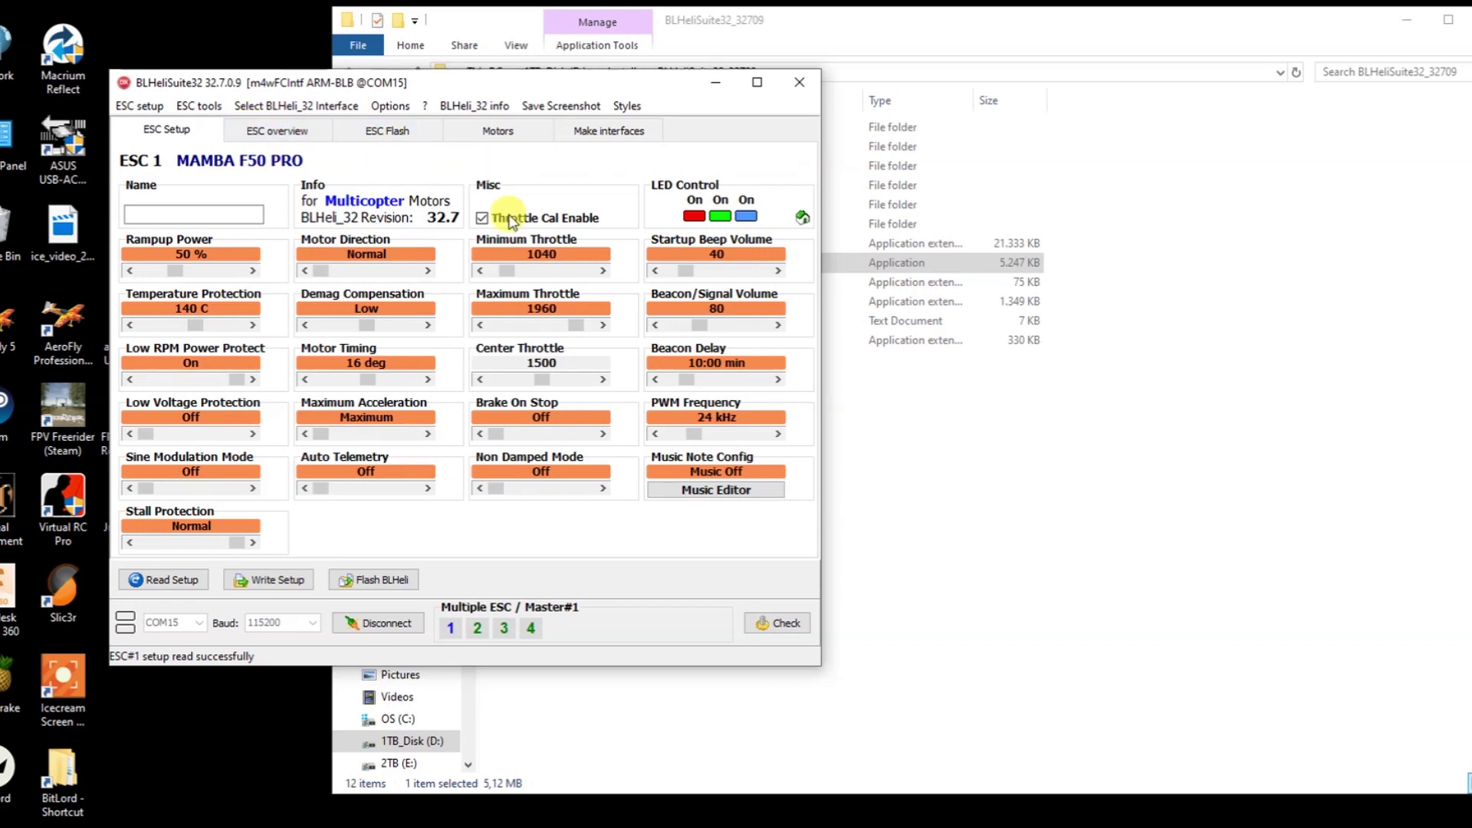
{"action": "left_click", "coordinate": [499, 135]}
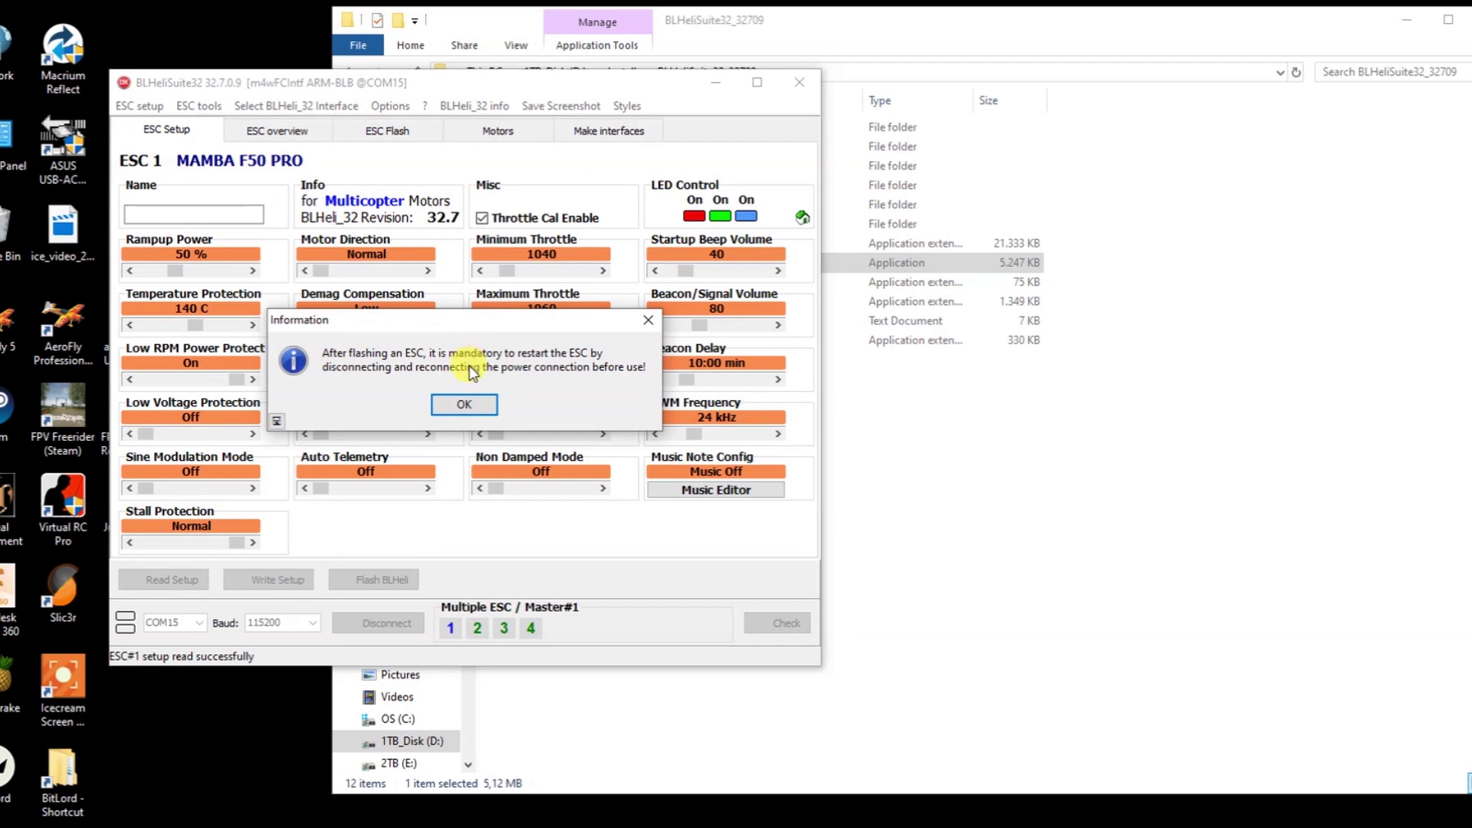
{"action": "left_click", "coordinate": [464, 400]}
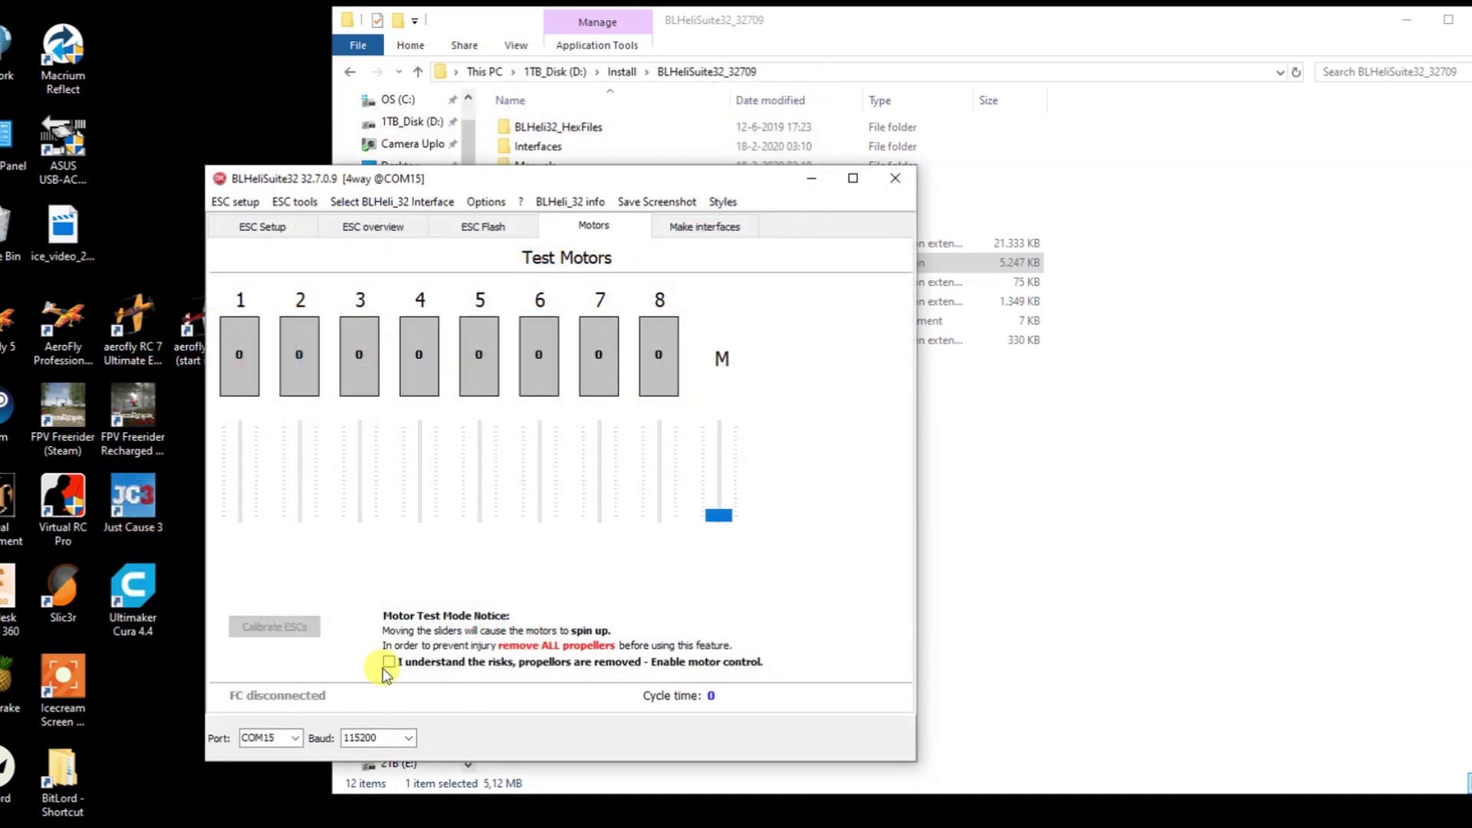
- Accept the risk warning, spin all motors with the master slider, then lower it back
{"action": "left_click", "coordinate": [389, 664]}
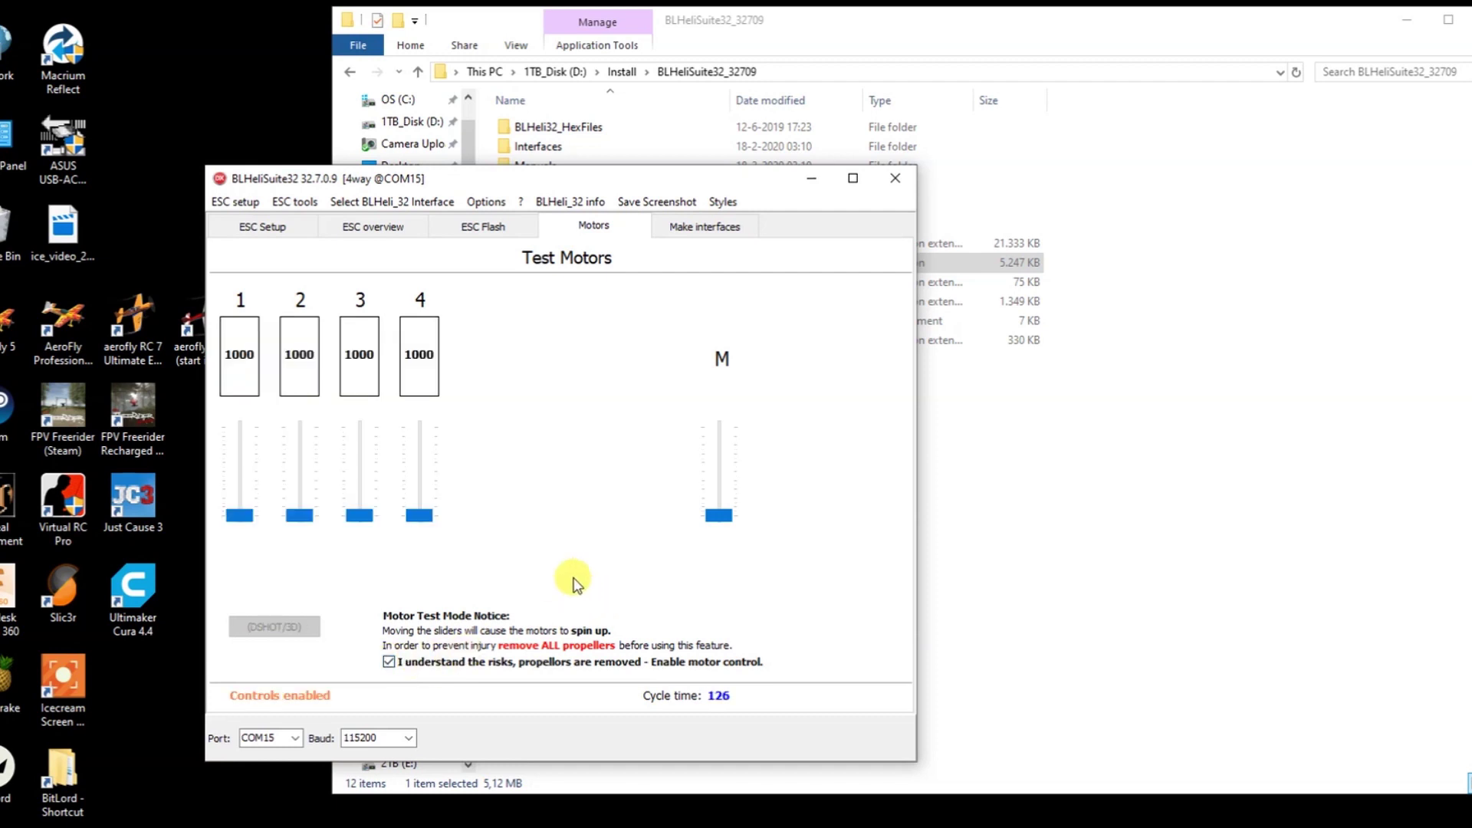
{"action": "left_click_drag", "start_coordinate": [717, 517], "coordinate": [734, 510]}
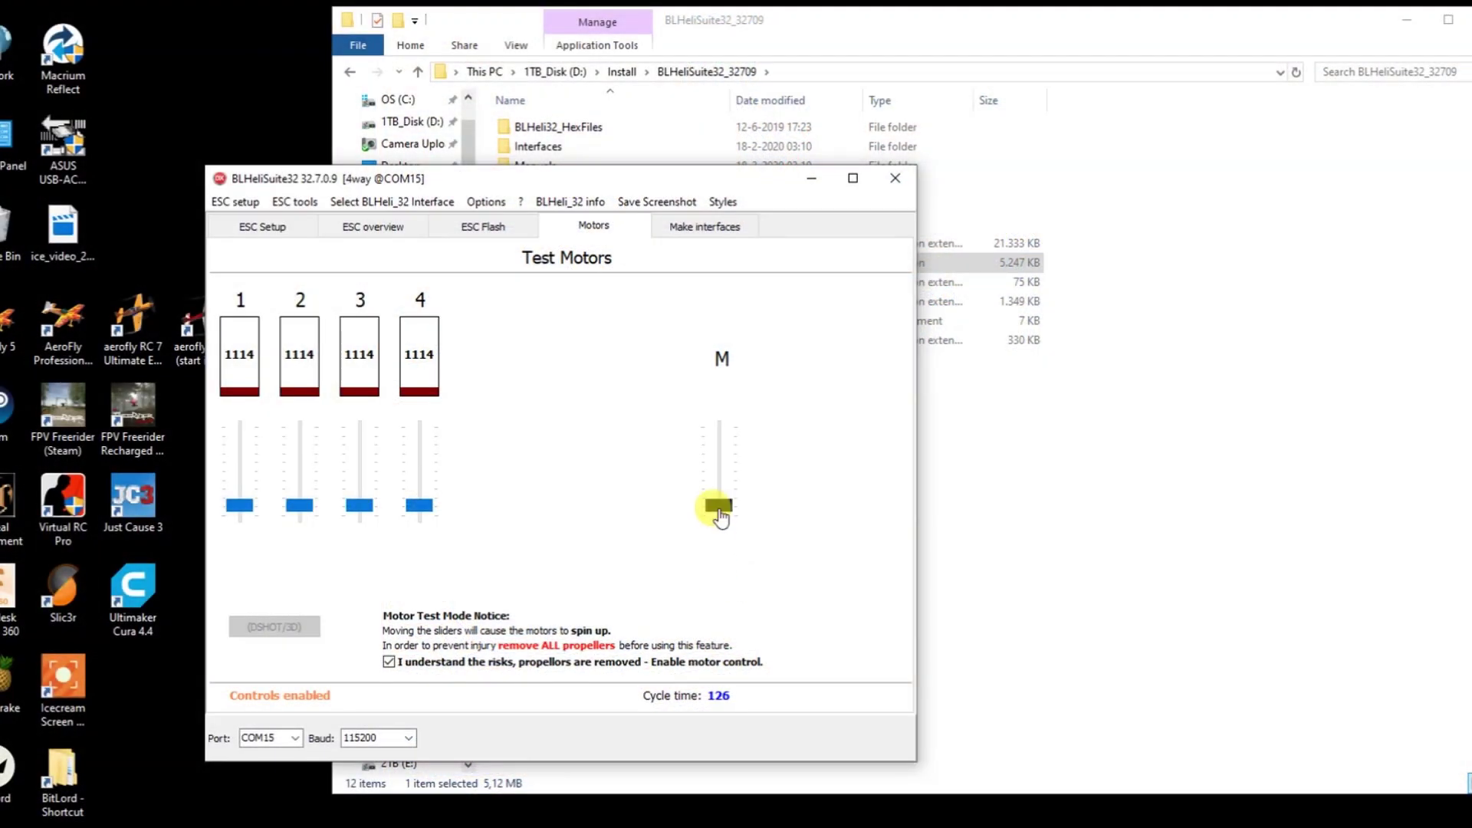
{"action": "left_click_drag", "start_coordinate": [719, 506], "coordinate": [716, 536]}
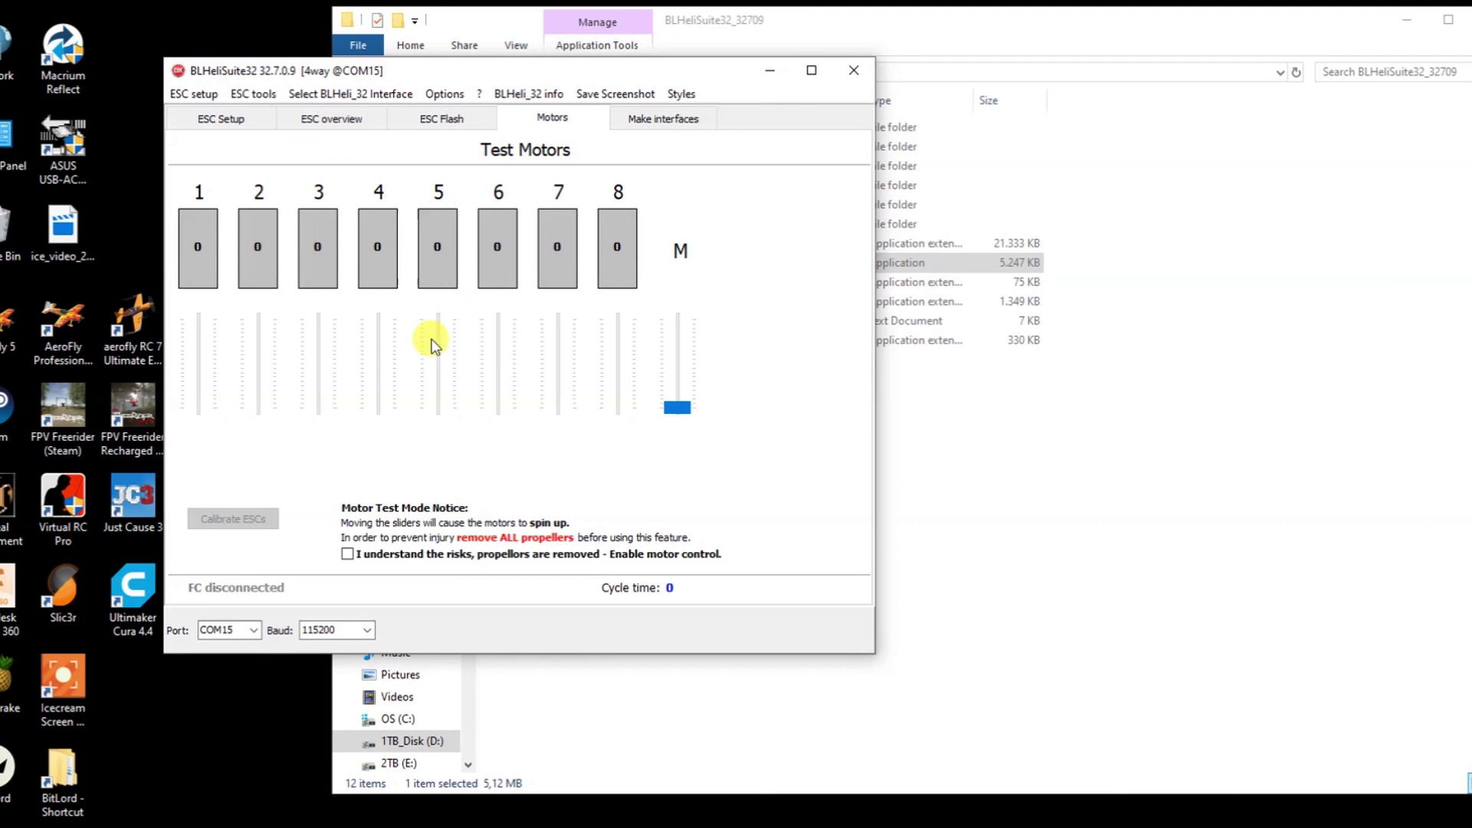
- Re-enable motor control, run motors 1–4 at about 1054, then return them to 1000
{"action": "left_click", "coordinate": [347, 556]}
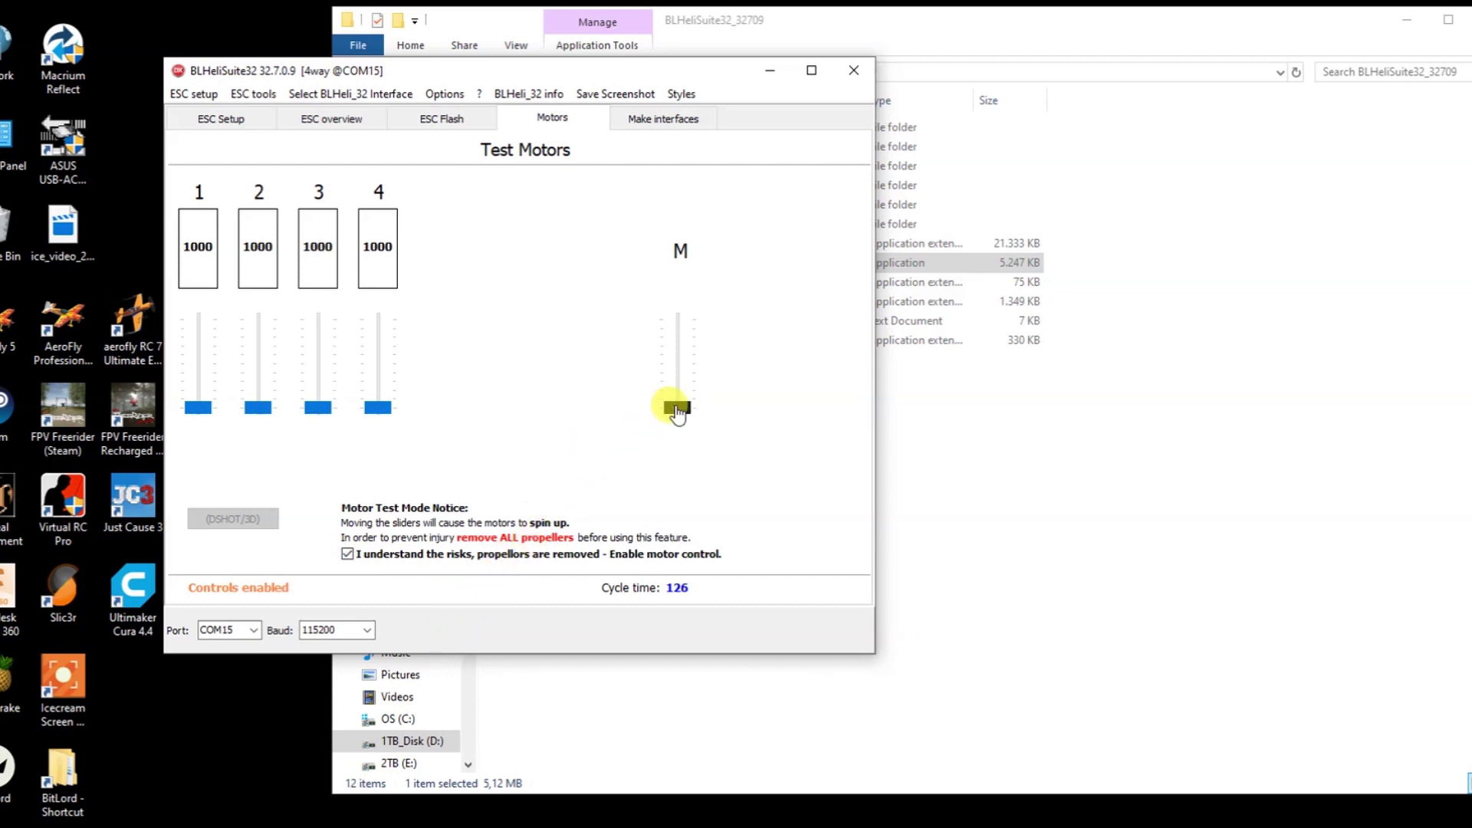
{"action": "left_click", "coordinate": [677, 409]}
{"action": "left_click_drag", "start_coordinate": [677, 409], "coordinate": [677, 405]}
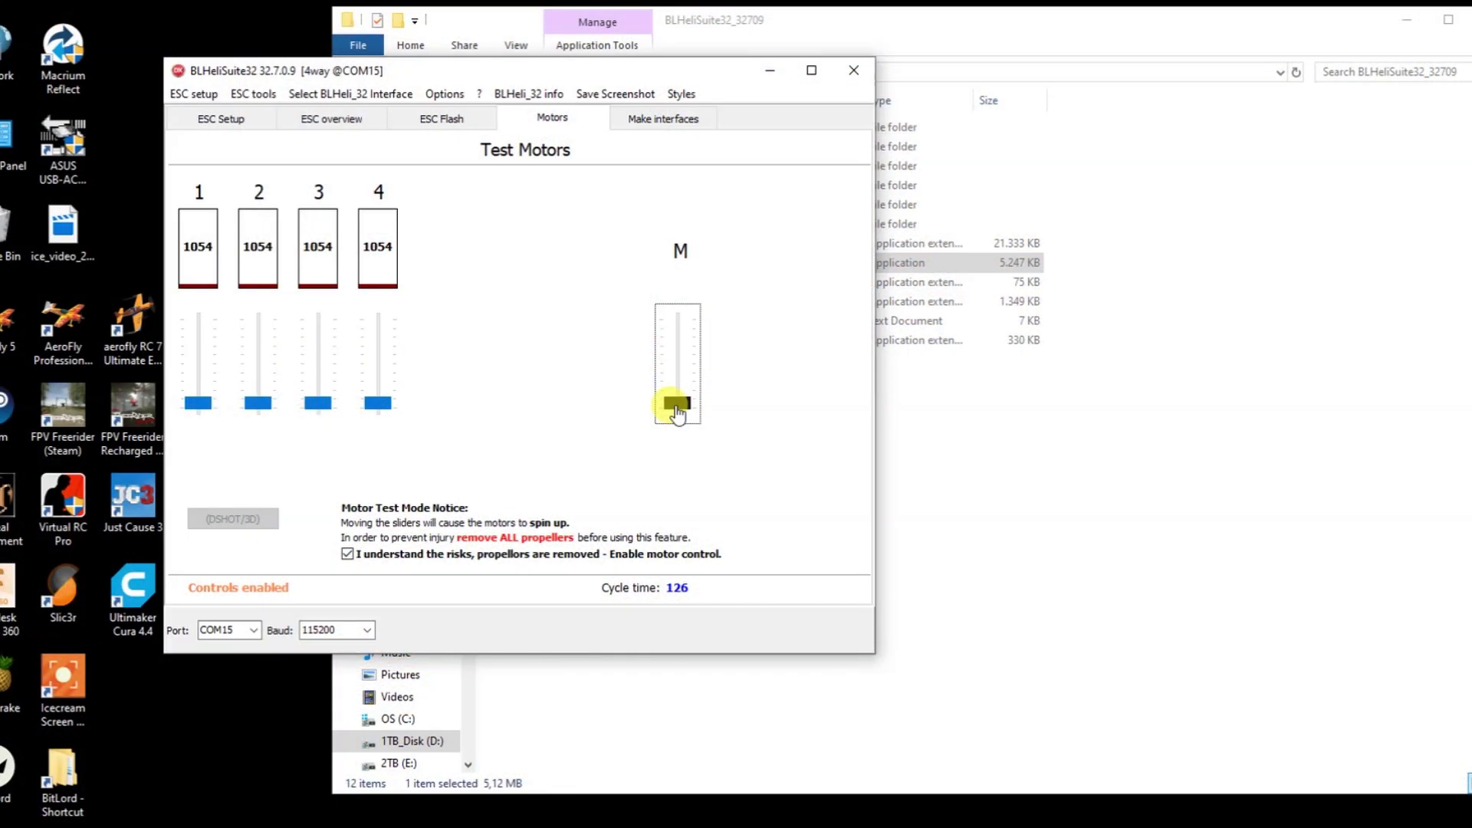
{"action": "left_click_drag", "start_coordinate": [678, 412], "coordinate": [658, 483]}
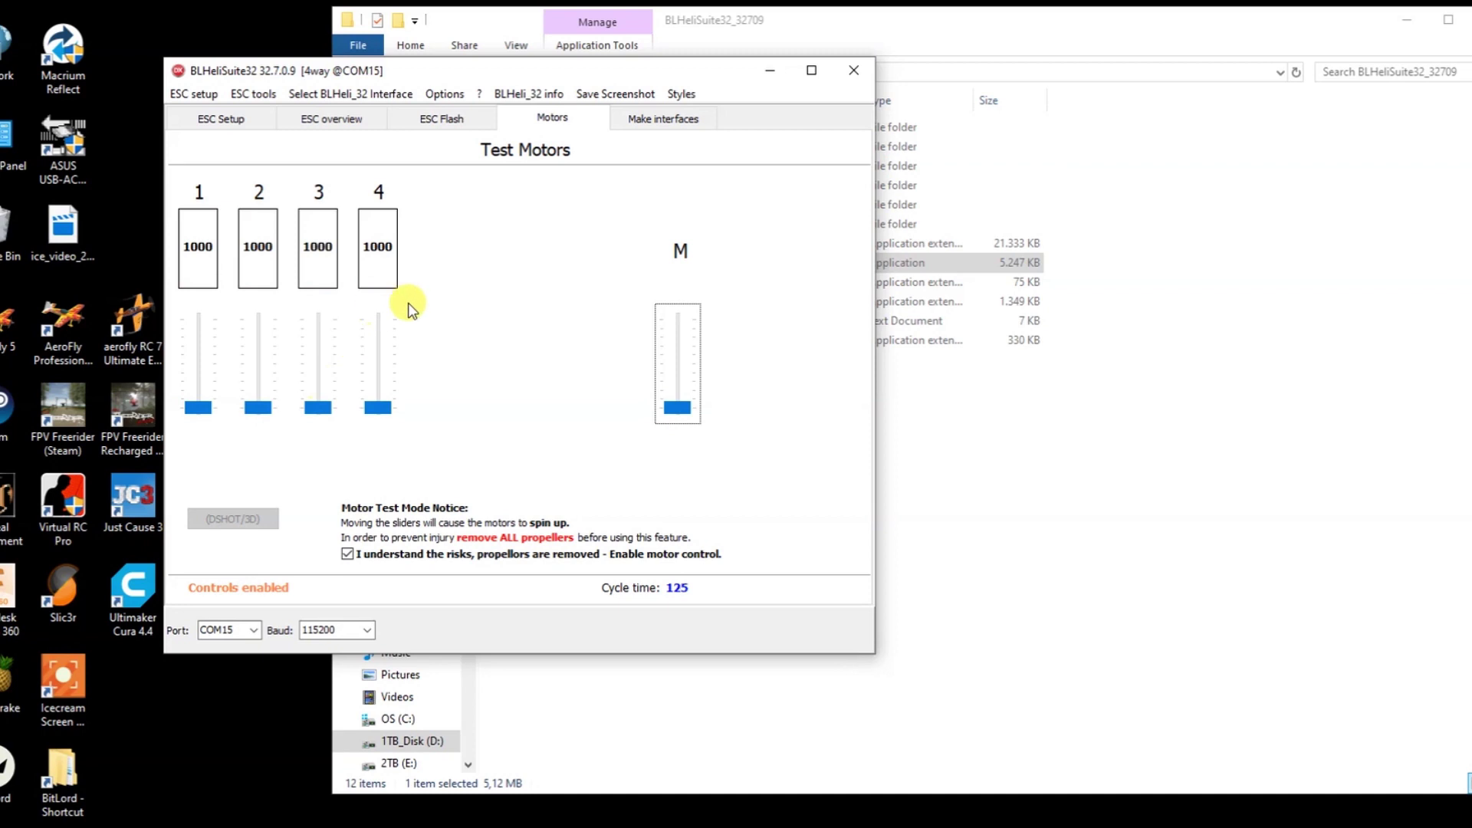
{"action": "left_click", "coordinate": [218, 121]}
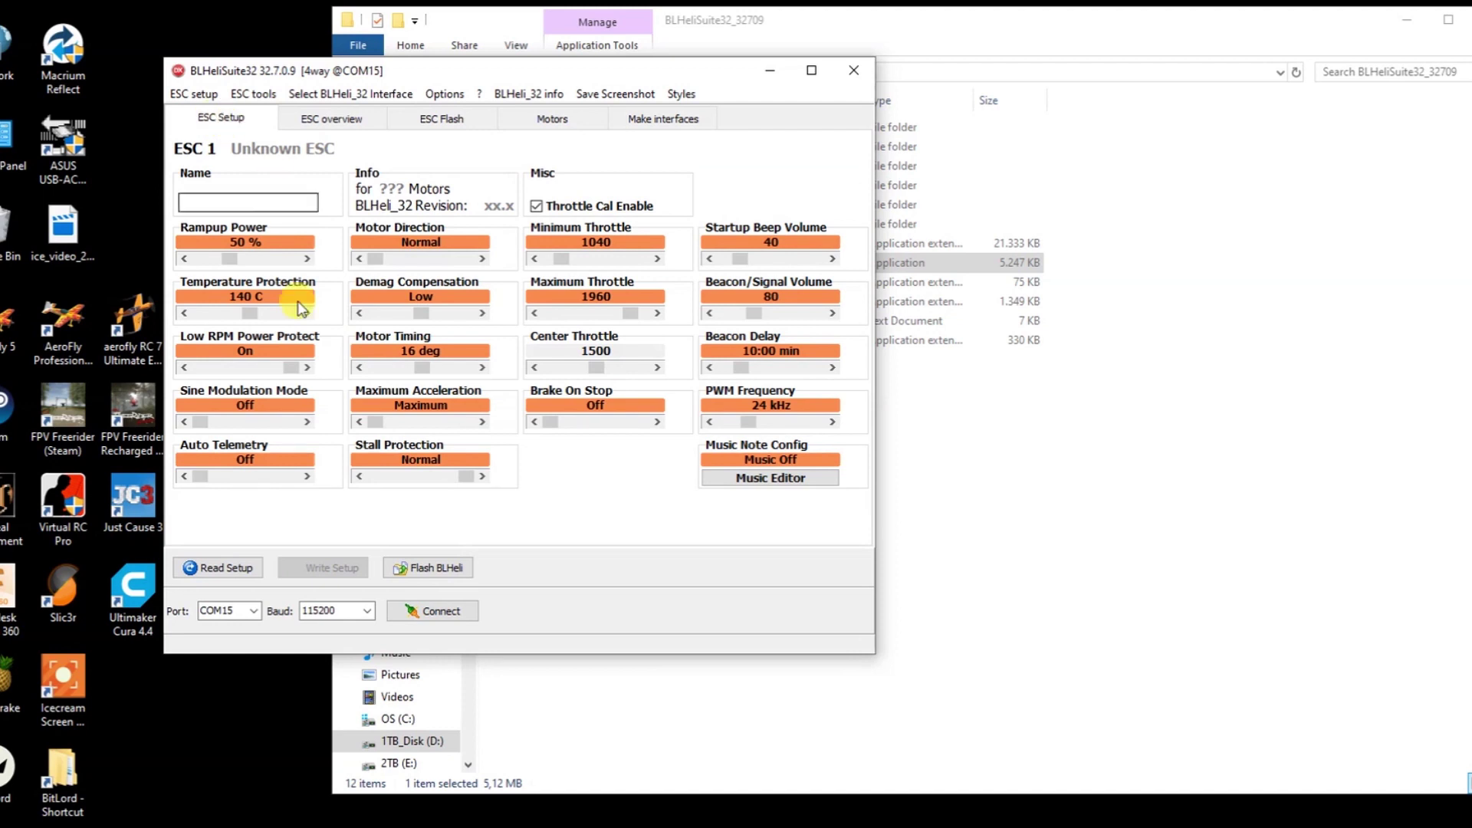
{"action": "left_click", "coordinate": [425, 612]}
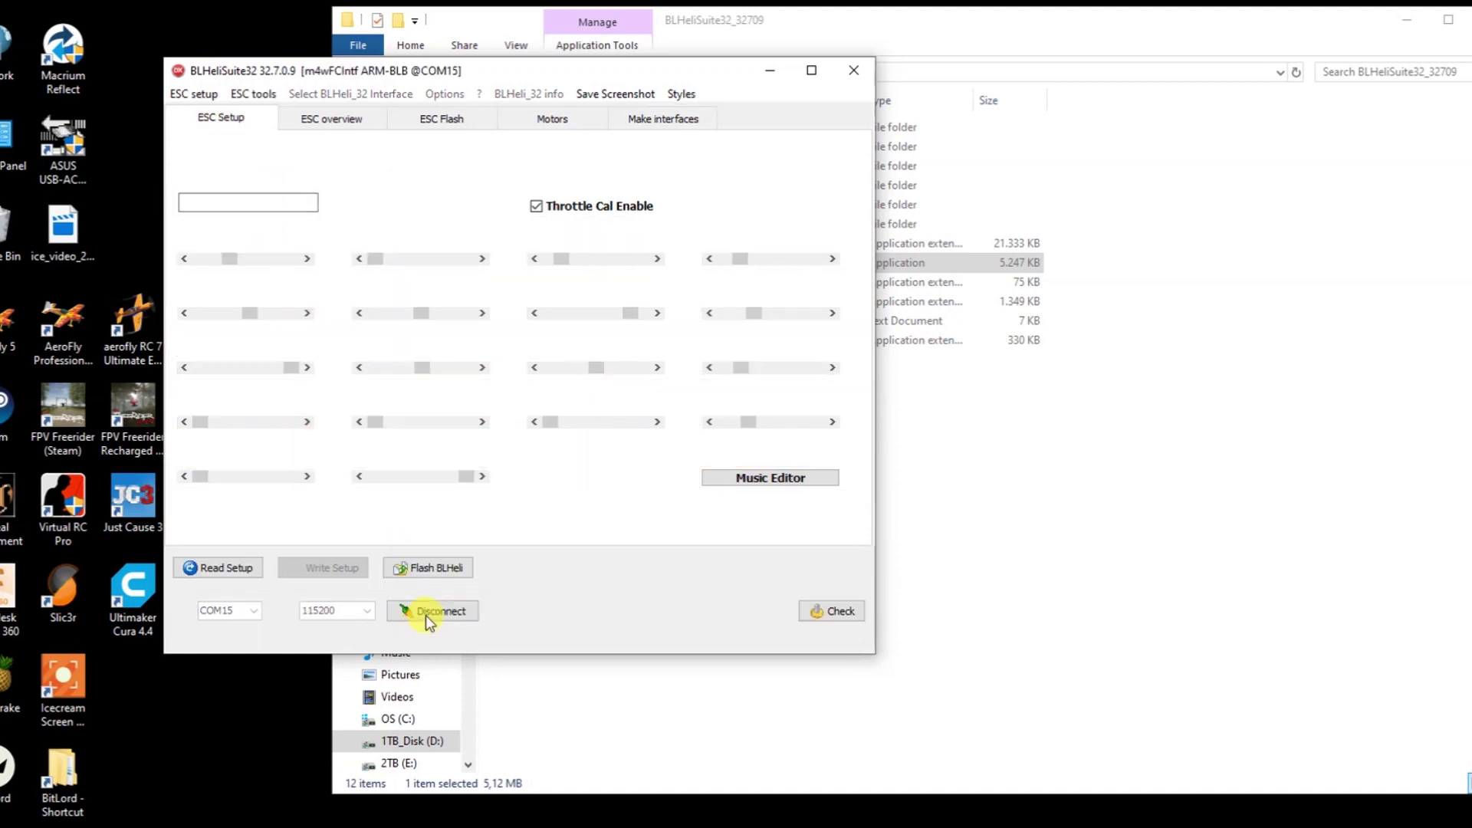
{"action": "left_click", "coordinate": [228, 570]}
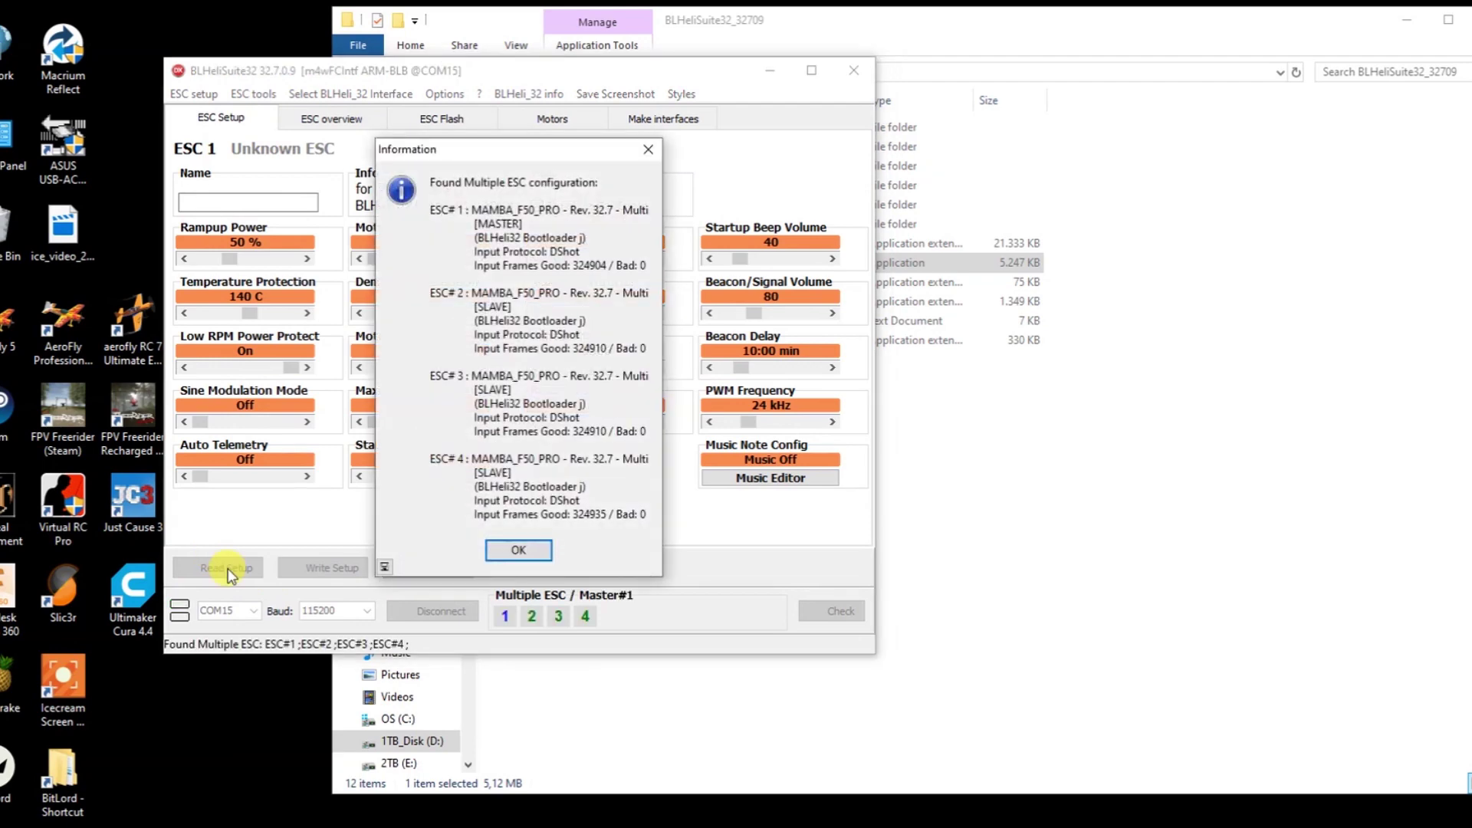
{"action": "left_click", "coordinate": [520, 551]}
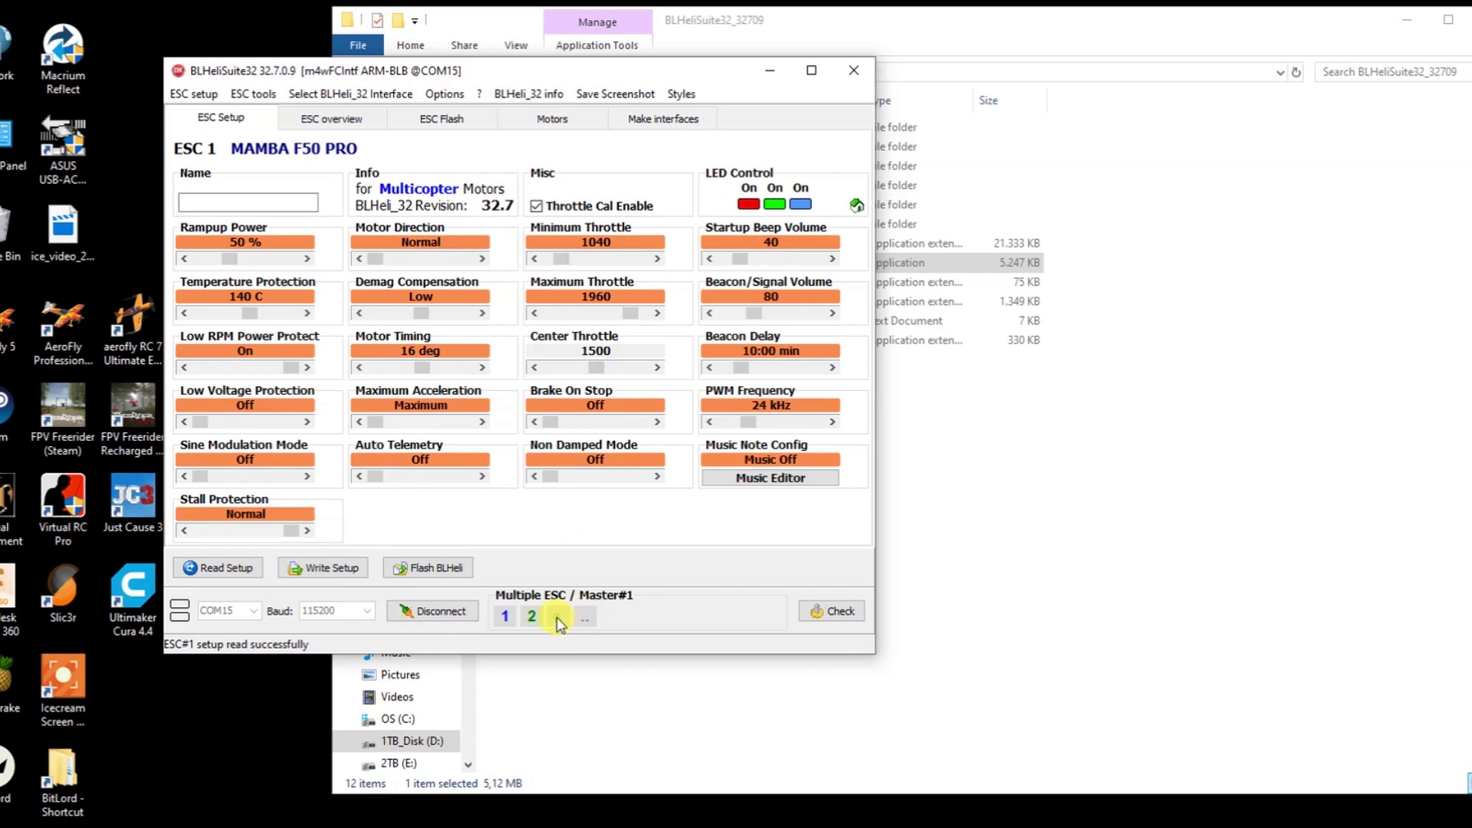
- Set Single ESC#1's Motor Direction to Reversed and write the setup
{"action": "left_click", "coordinate": [531, 614]}
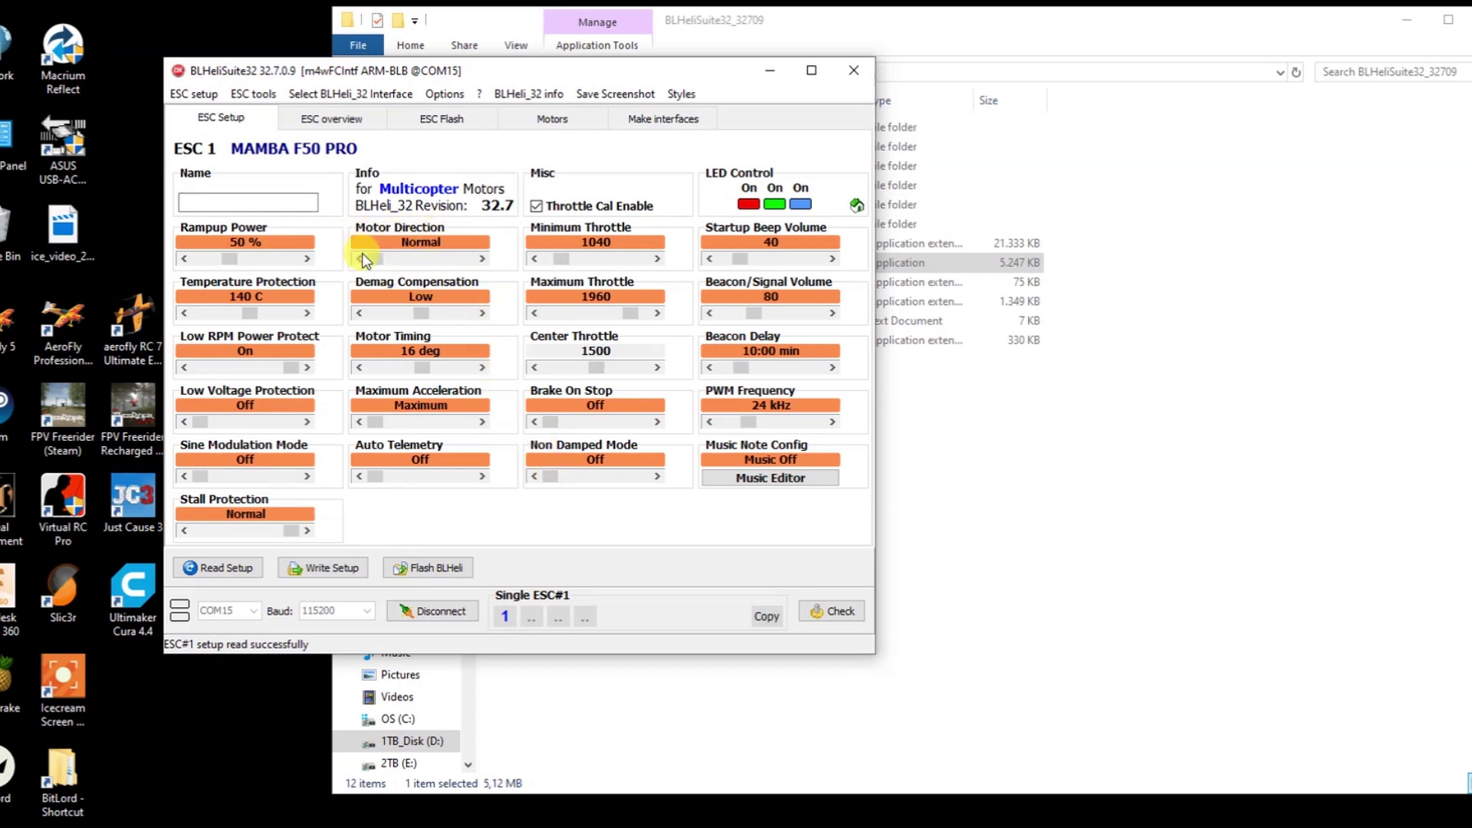
{"action": "left_click", "coordinate": [484, 264]}
{"action": "left_click", "coordinate": [323, 569]}
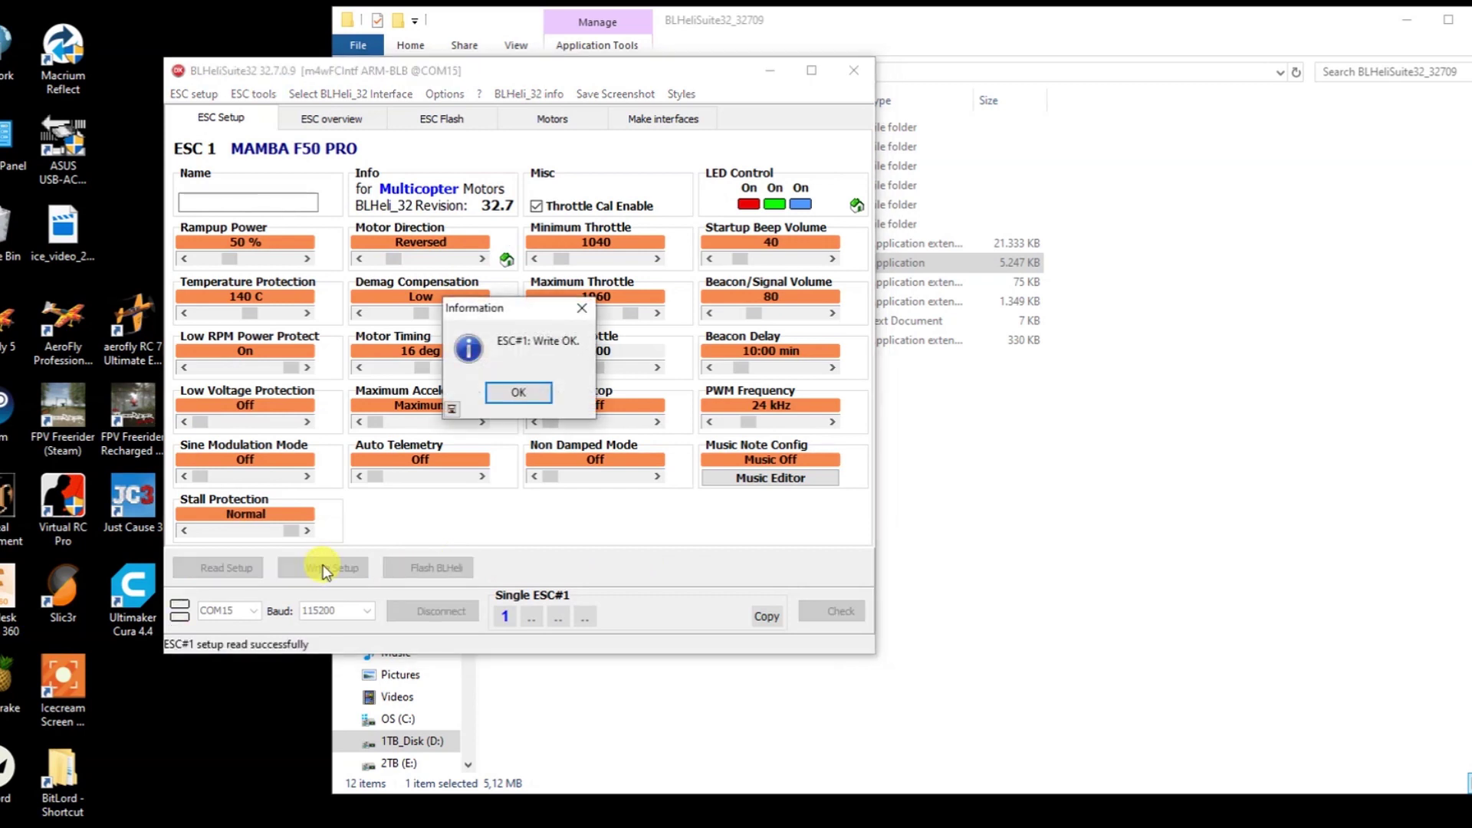
{"action": "left_click", "coordinate": [518, 392]}
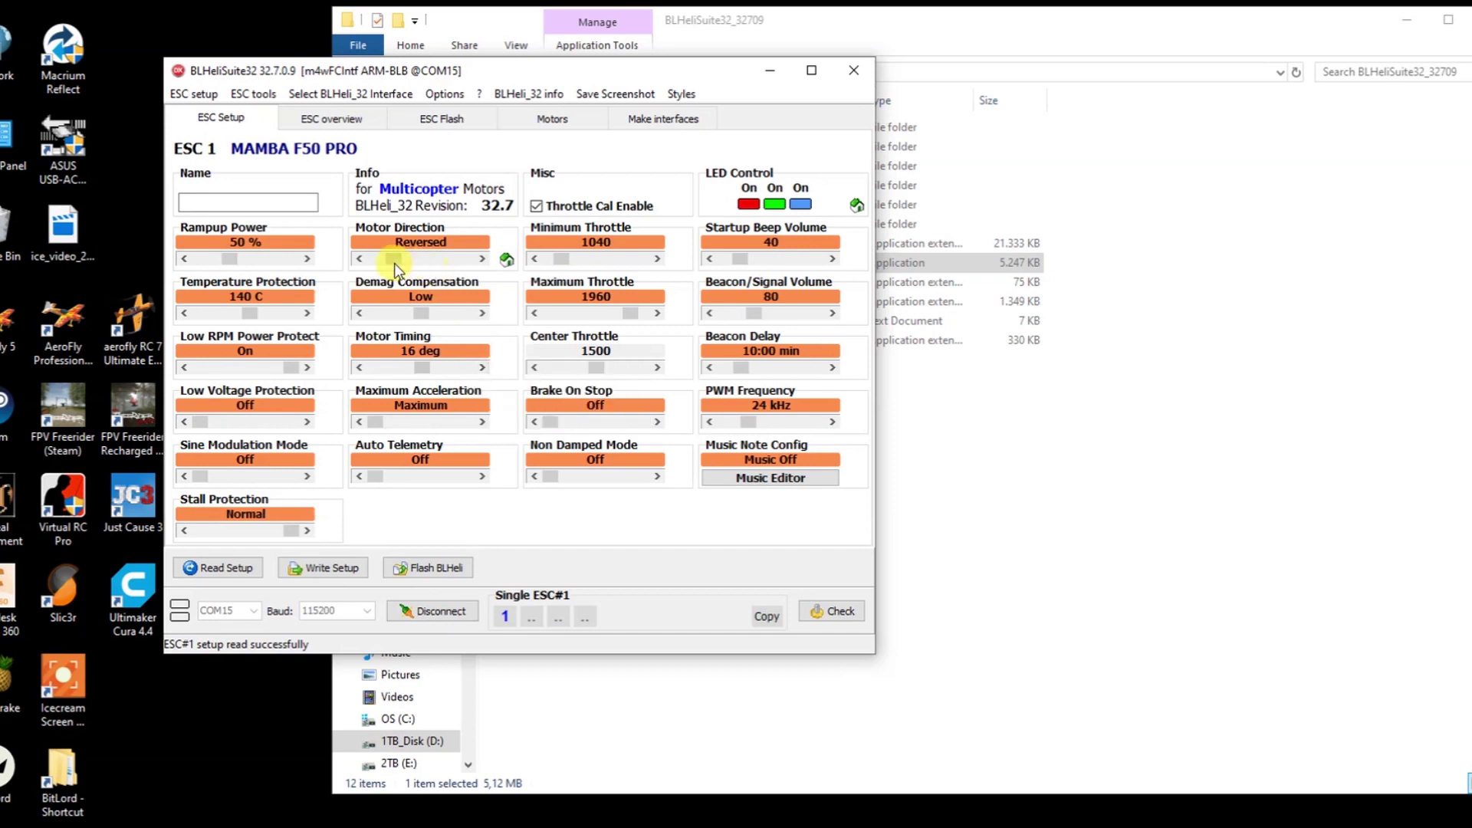
- Set ESC 1's Motor Direction back to Normal and write the setup
{"action": "left_click_drag", "start_coordinate": [393, 260], "coordinate": [376, 265]}
{"action": "left_click", "coordinate": [328, 564]}
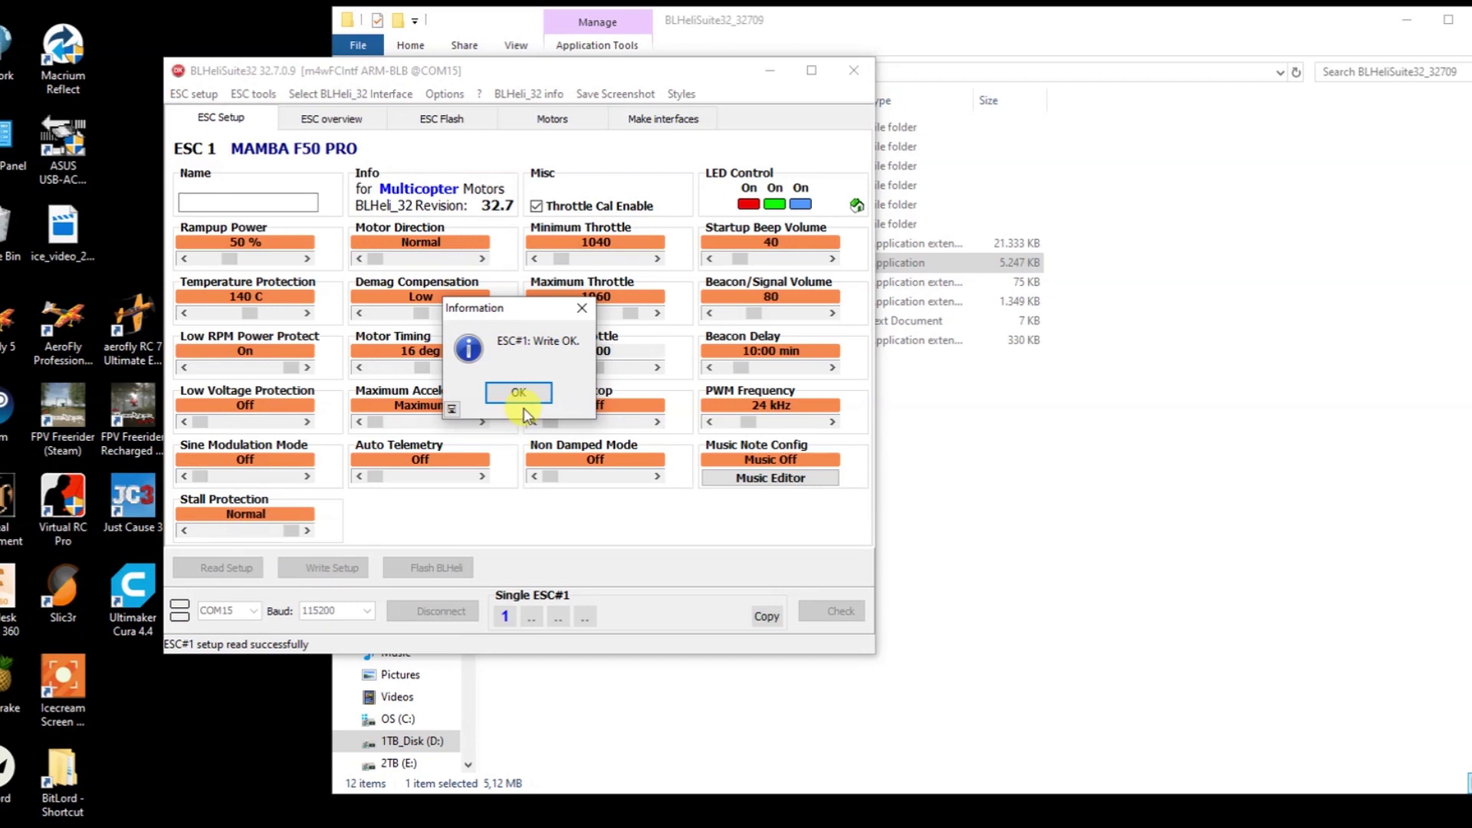
{"action": "left_click", "coordinate": [522, 394]}
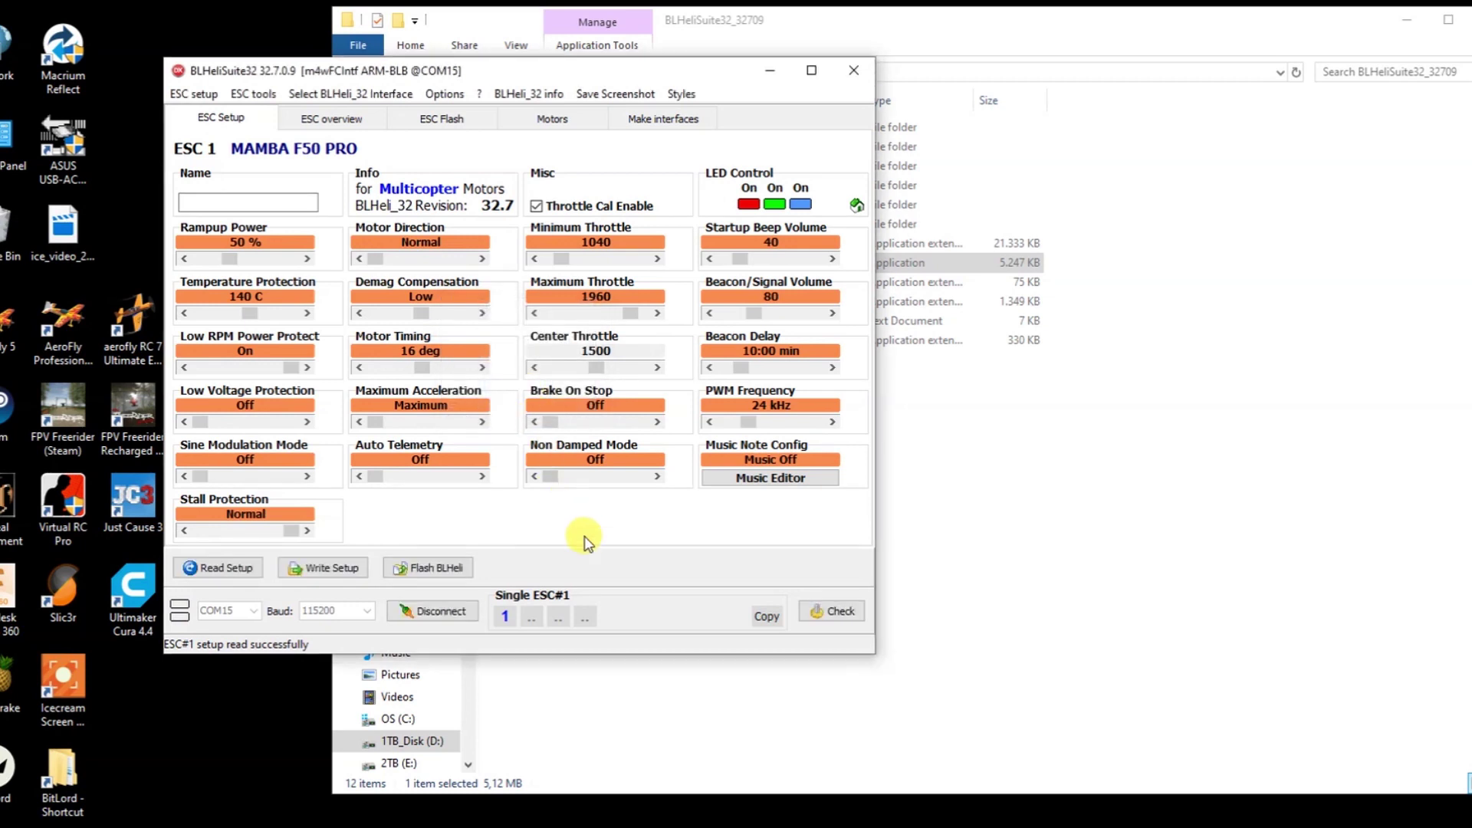